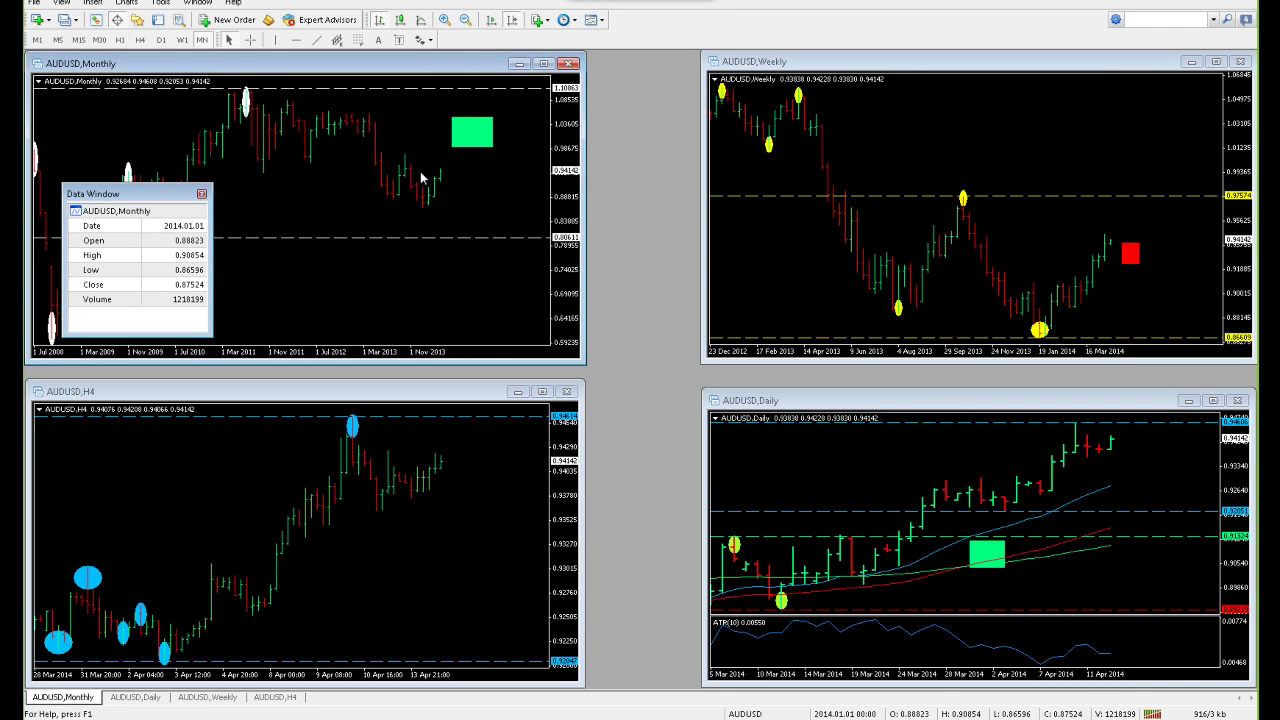
# Make the AUDUSD Daily chart the active window among the four tiled AUDUSD charts
pyautogui.click(929, 478)
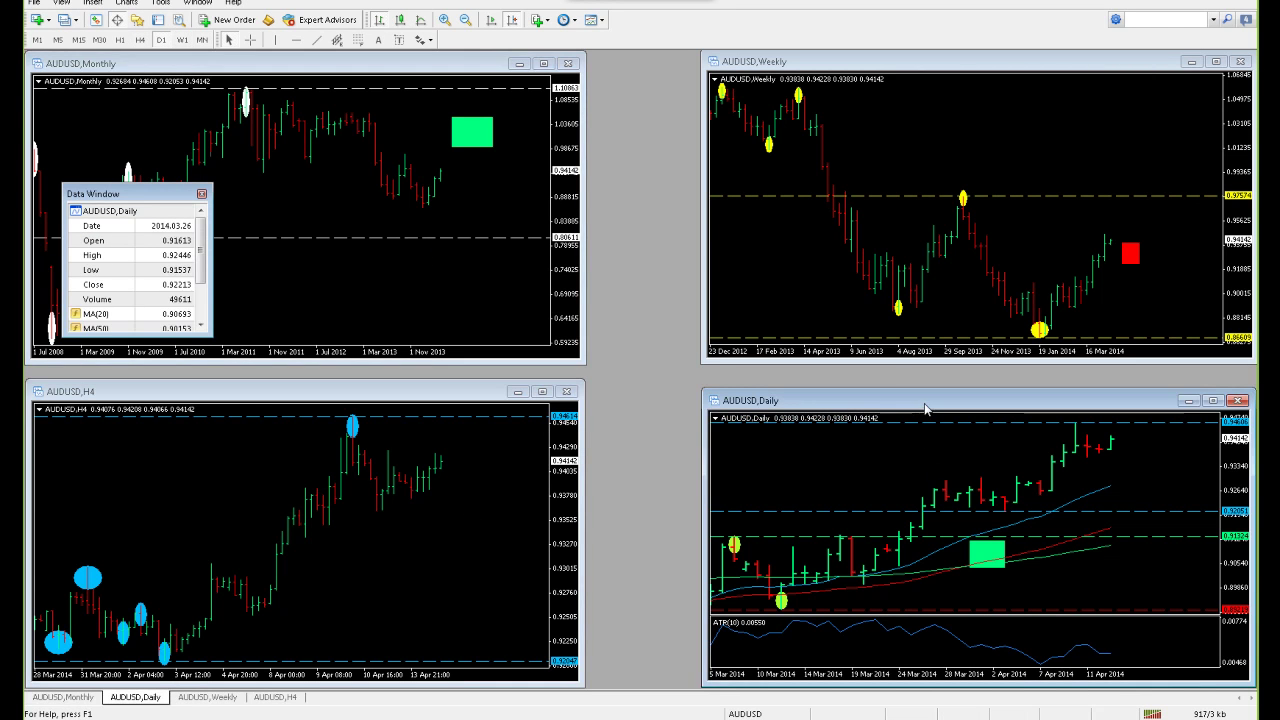
# Maximize the AUDUSD Daily chart, compress its price scale, and toggle the crosshair to read values
pyautogui.doubleClick(929, 400)
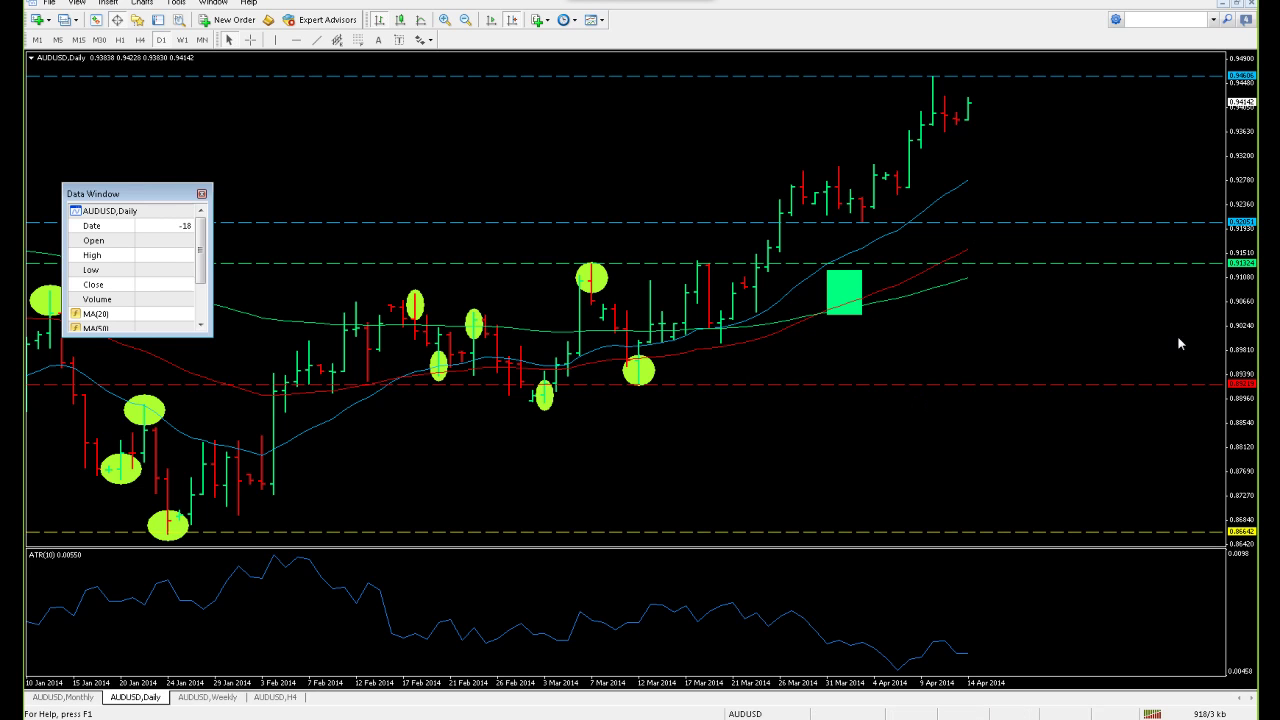
pyautogui.moveTo(1255, 145); pyautogui.dragTo(1237, 212)
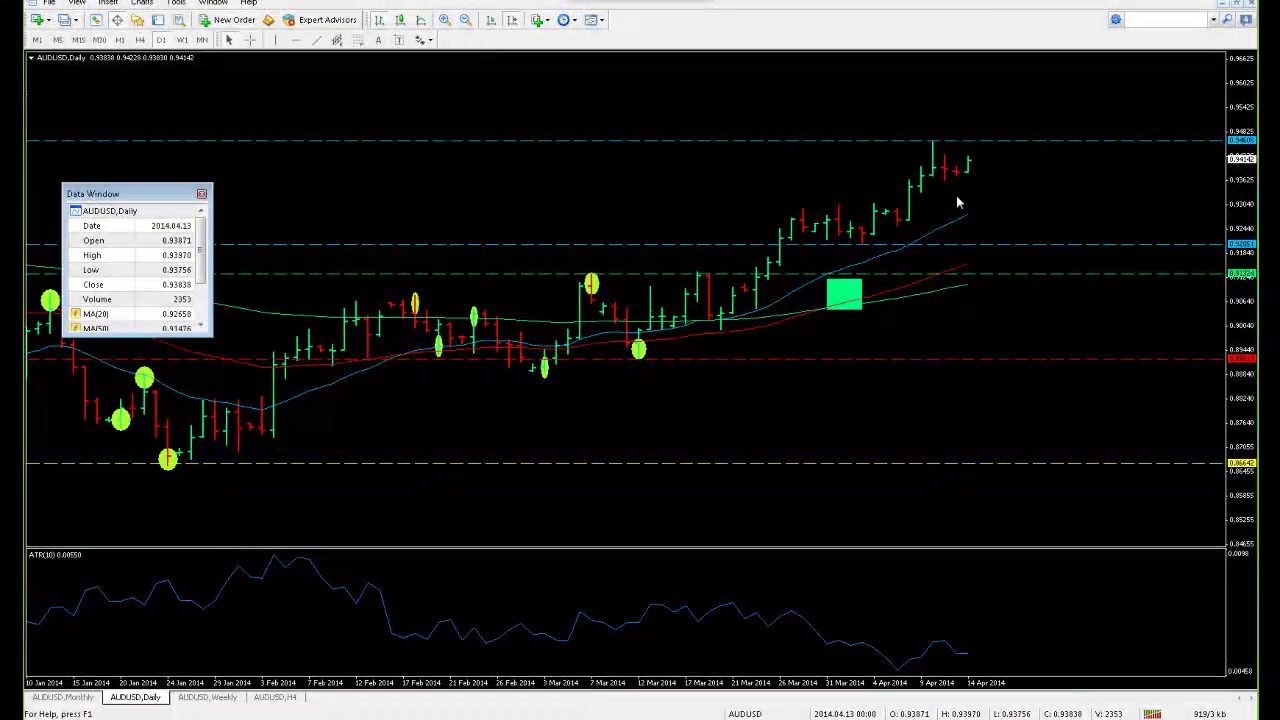
pyautogui.middleClick(971, 143)
pyautogui.middleClick(977, 191)
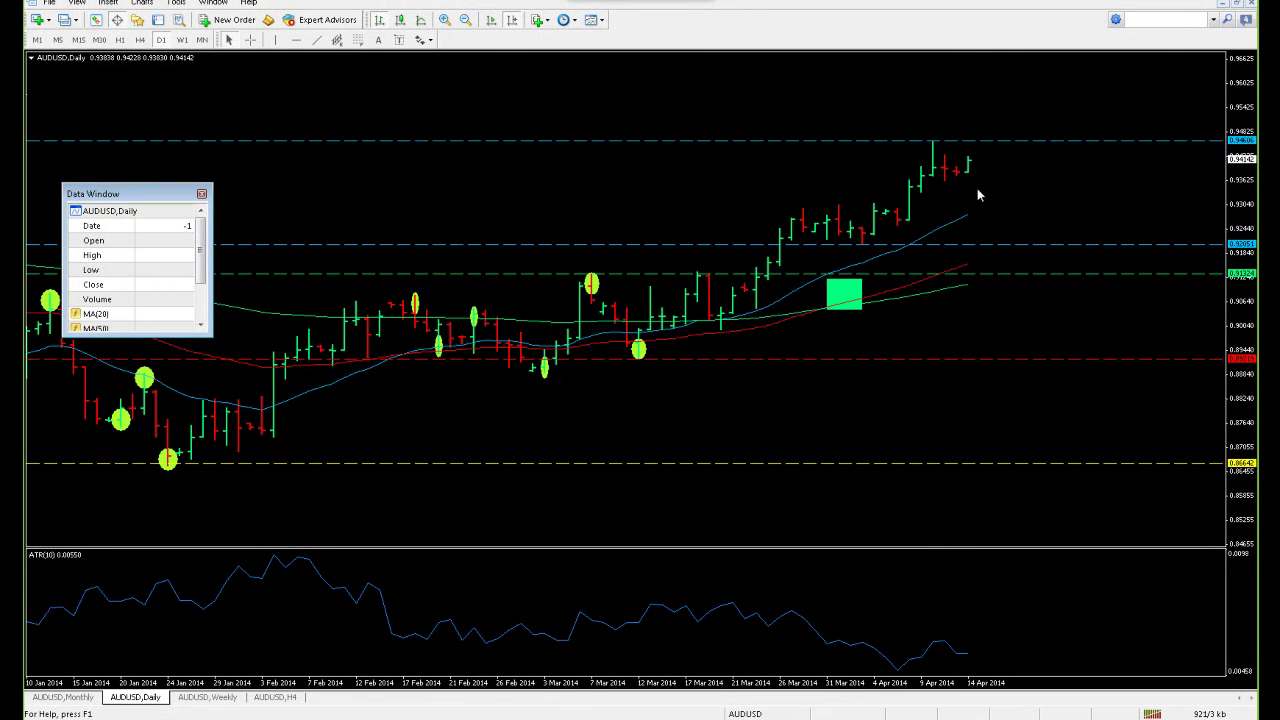
pyautogui.middleClick(884, 255)
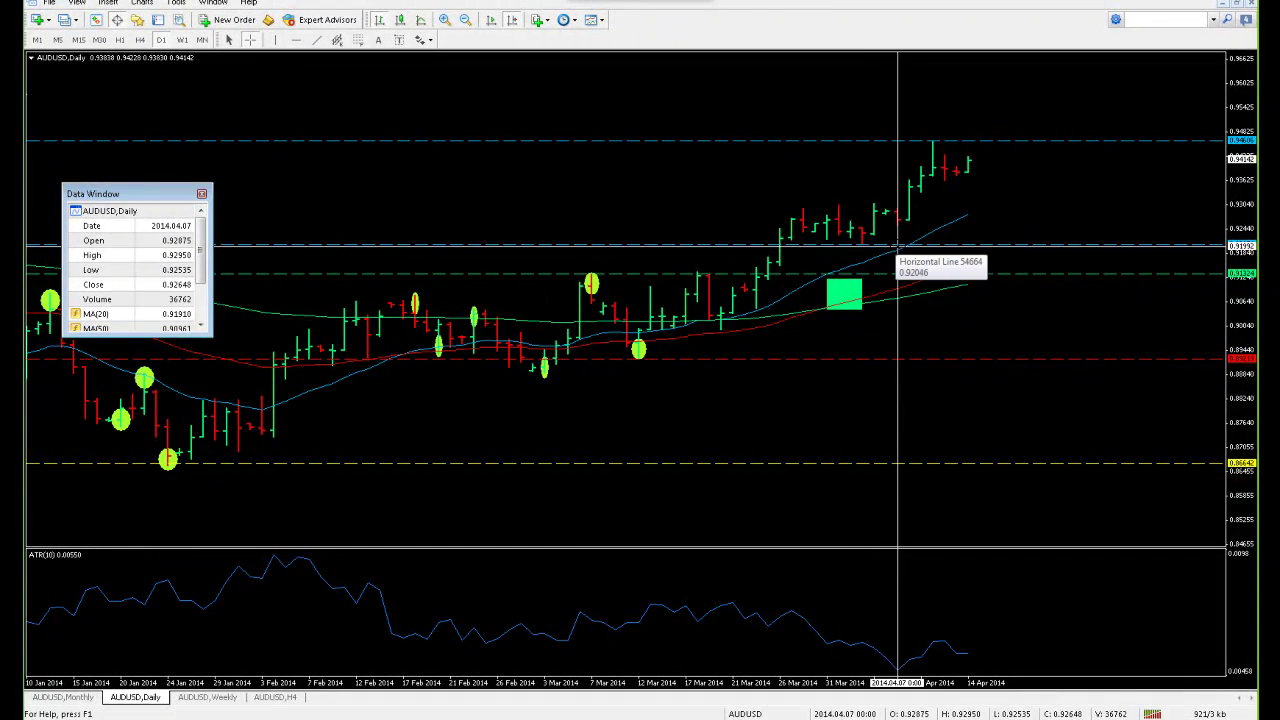
pyautogui.middleClick(899, 247)
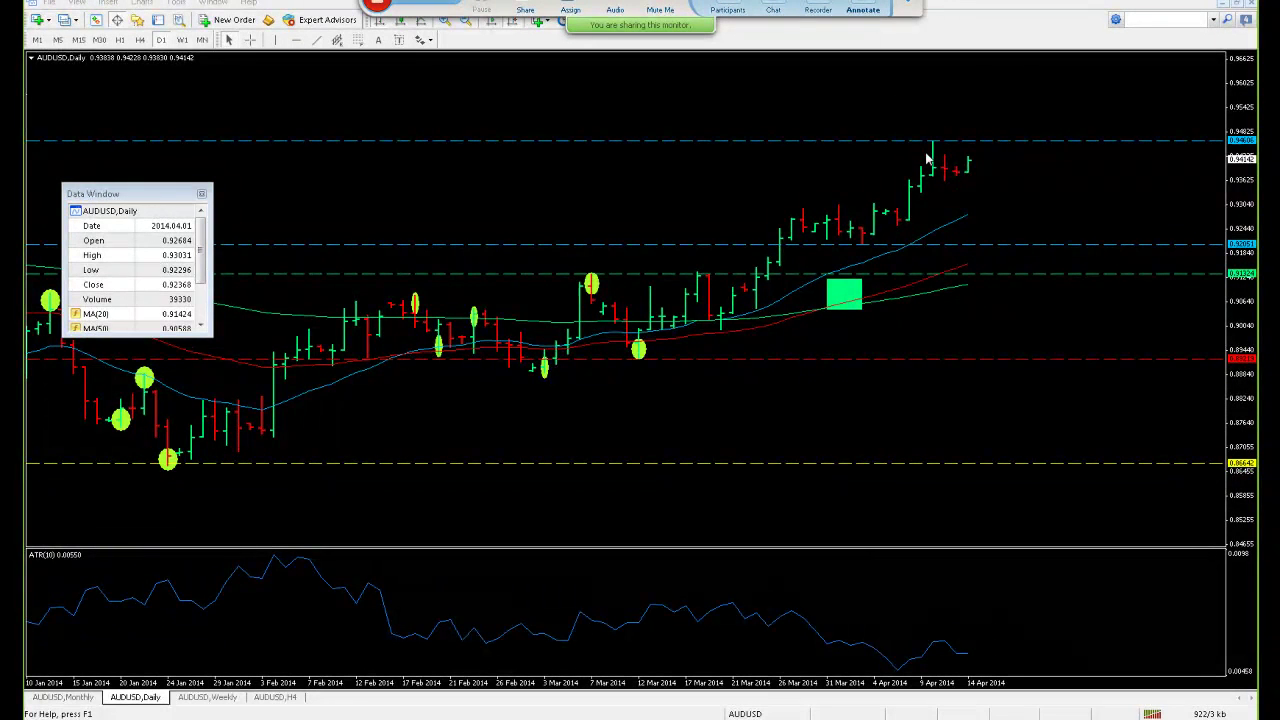
pyautogui.click(863, 9)
pyautogui.moveTo(936, 128)
pyautogui.mouseDown()
pyautogui.moveTo(919, 148)
pyautogui.moveTo(1015, 68)
pyautogui.moveTo(1006, 134)
pyautogui.mouseUp()
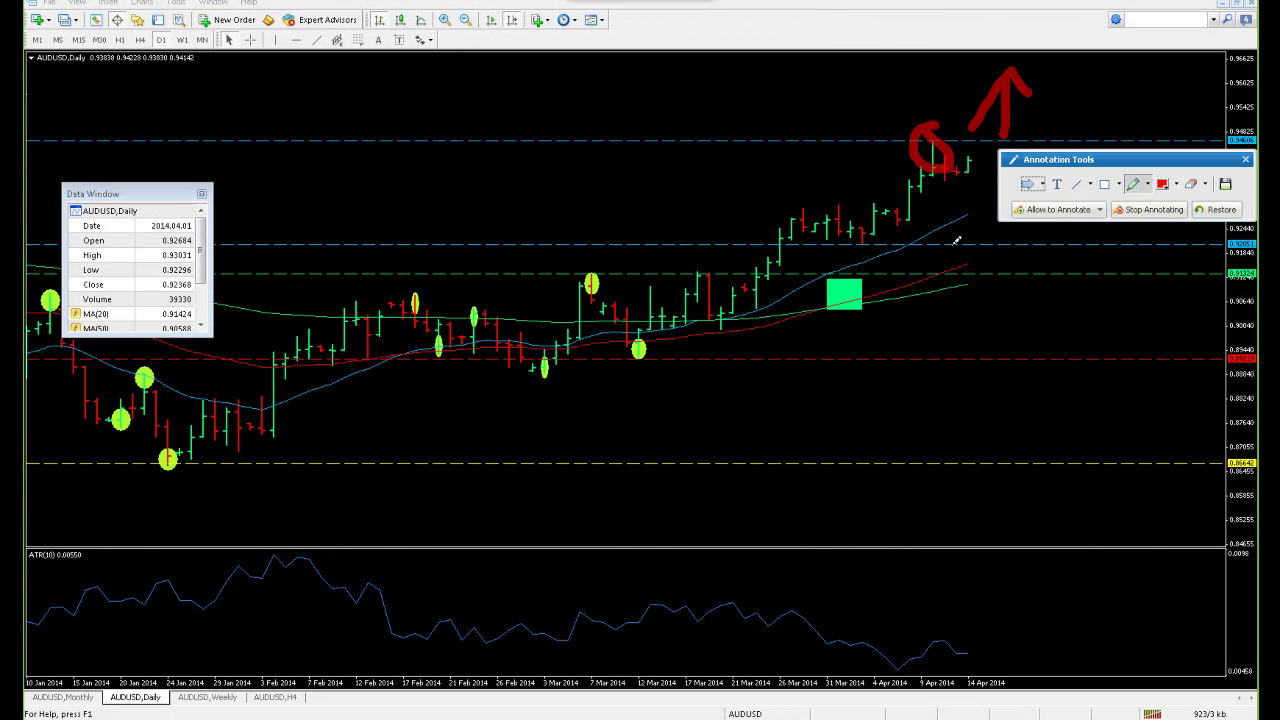
pyautogui.moveTo(878, 220)
pyautogui.mouseDown()
pyautogui.moveTo(902, 224)
pyautogui.moveTo(885, 214)
pyautogui.moveTo(968, 291)
pyautogui.moveTo(978, 271)
pyautogui.mouseUp()
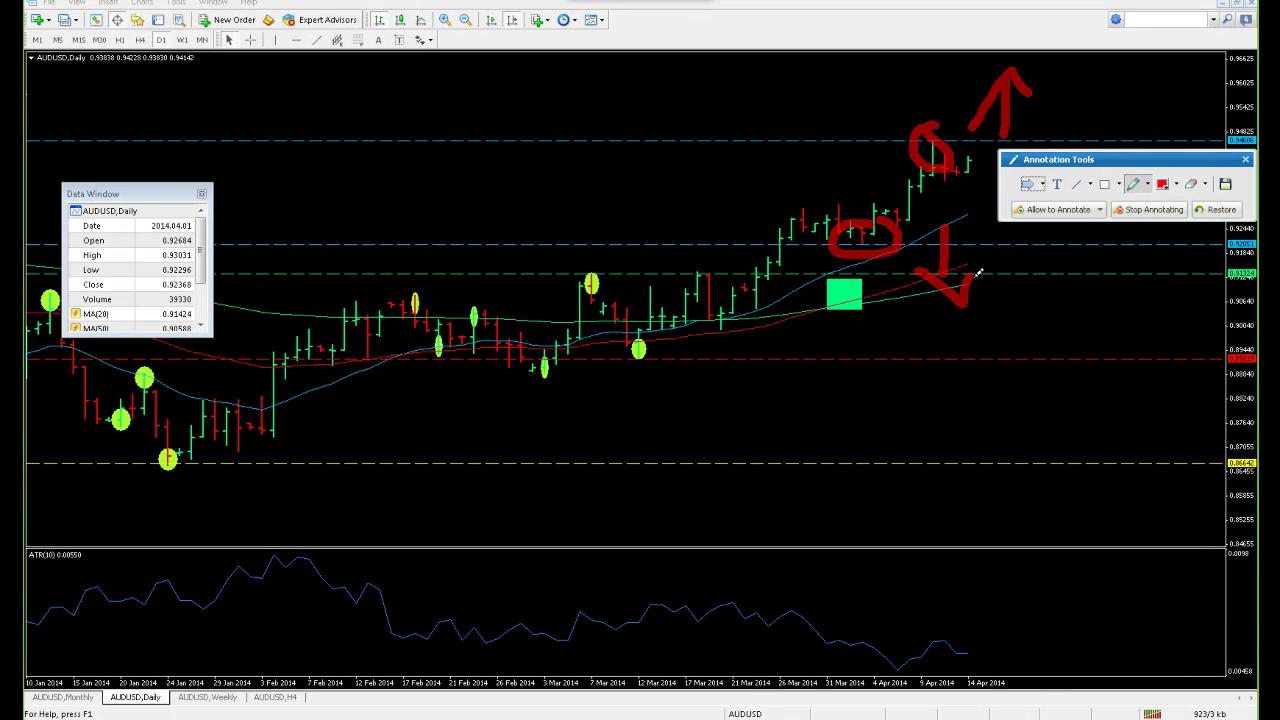
pyautogui.click(1246, 161)
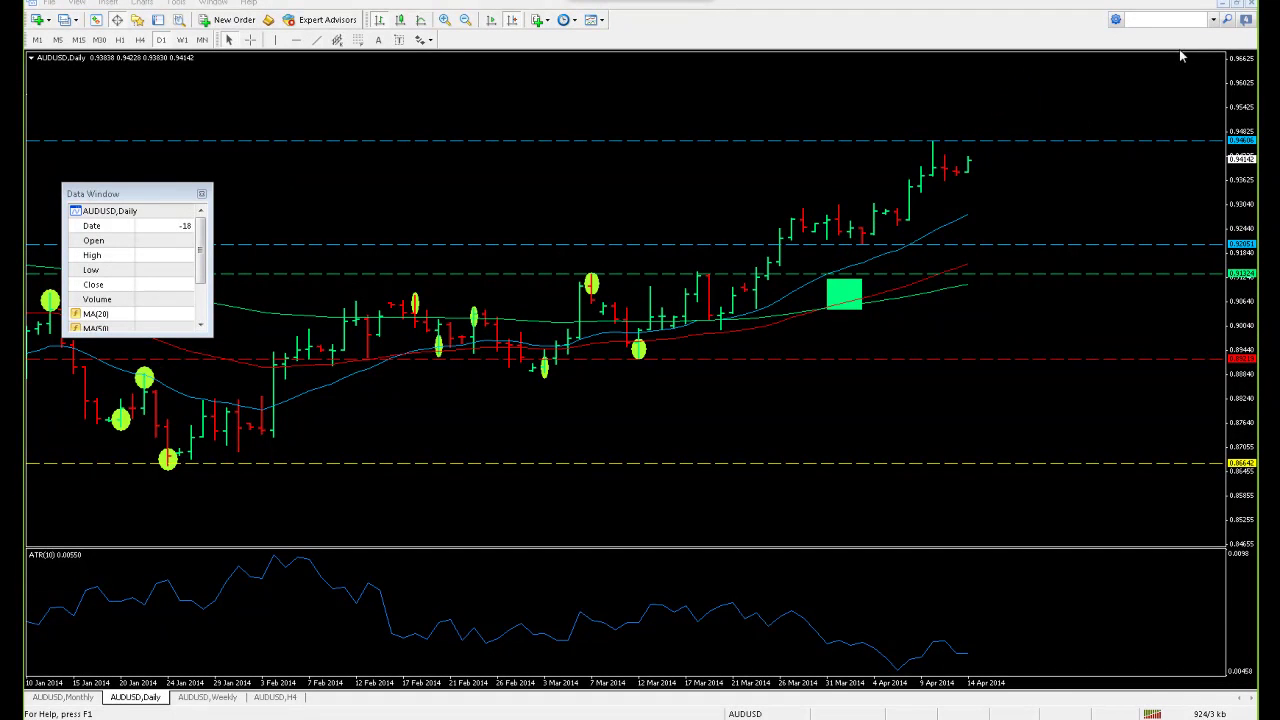
# Restore the Daily chart to the tiled layout and maximize the AUDUSD Weekly chart
pyautogui.click(1236, 6)
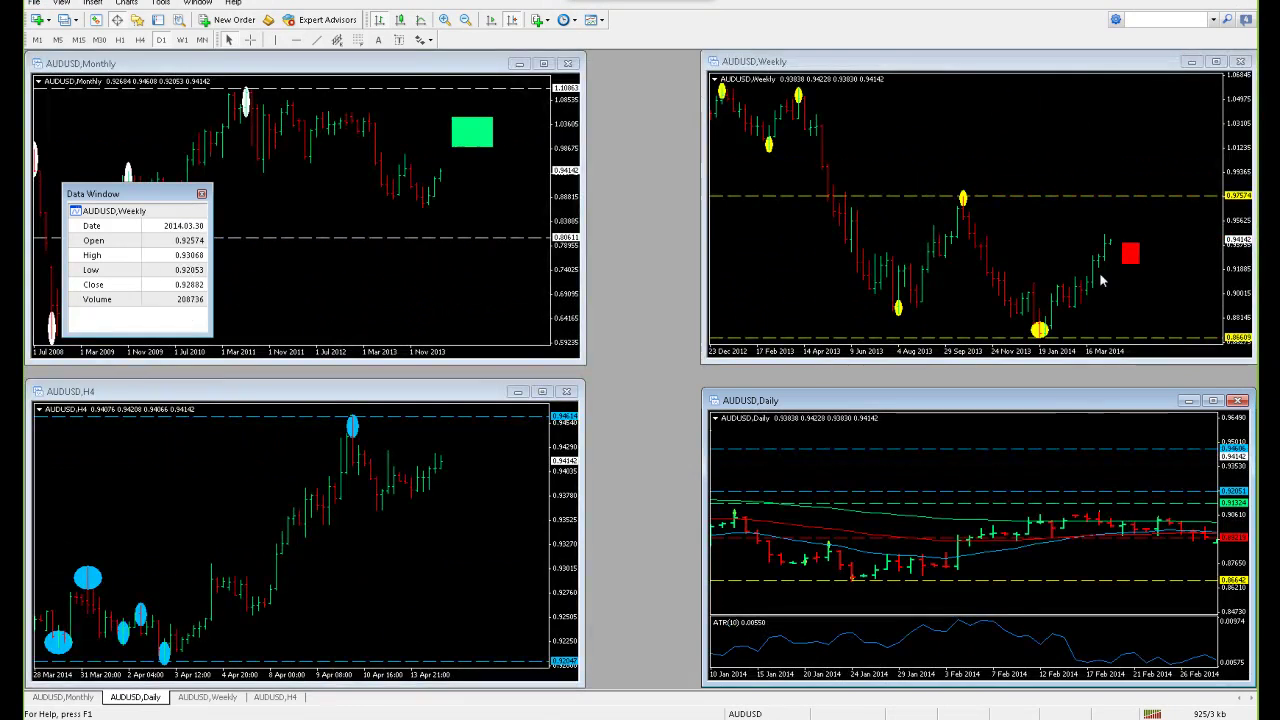
pyautogui.click(1063, 213)
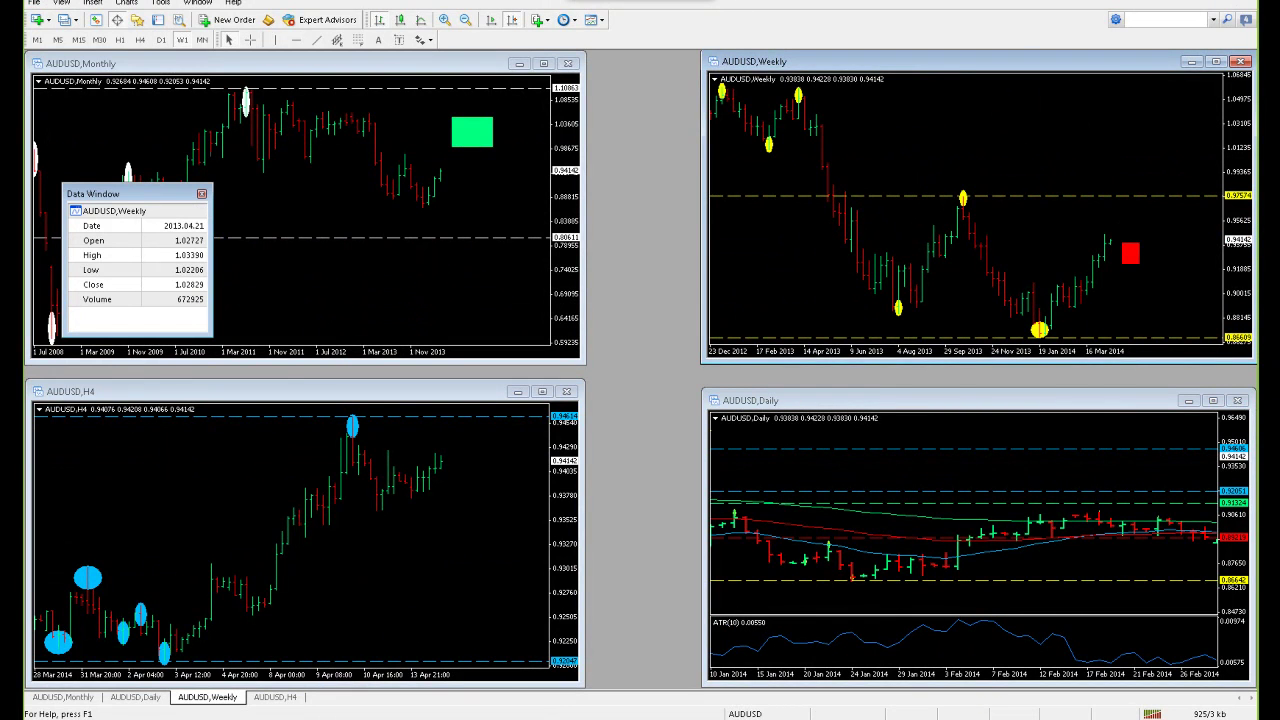
pyautogui.doubleClick(962, 62)
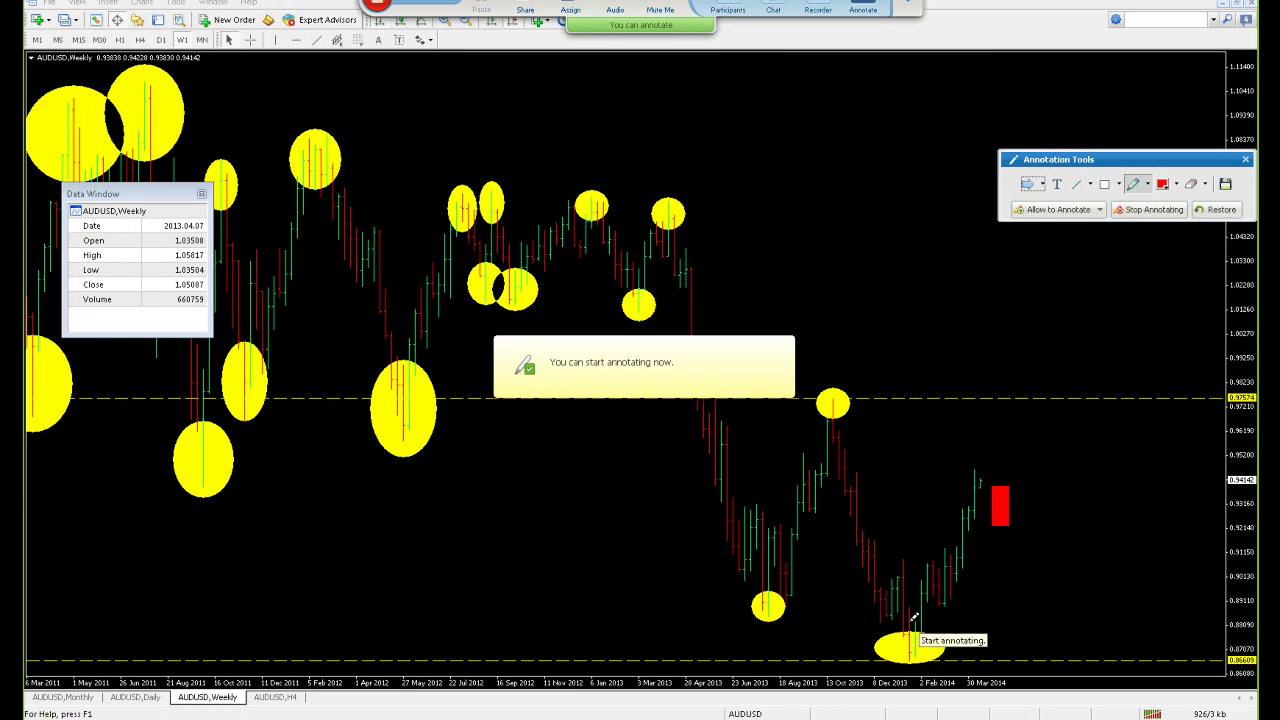
# Sketch a red upswing and decline from the early-2014 low, then clear it and re-tile the charts
pyautogui.moveTo(945, 580); pyautogui.dragTo(1030, 377)
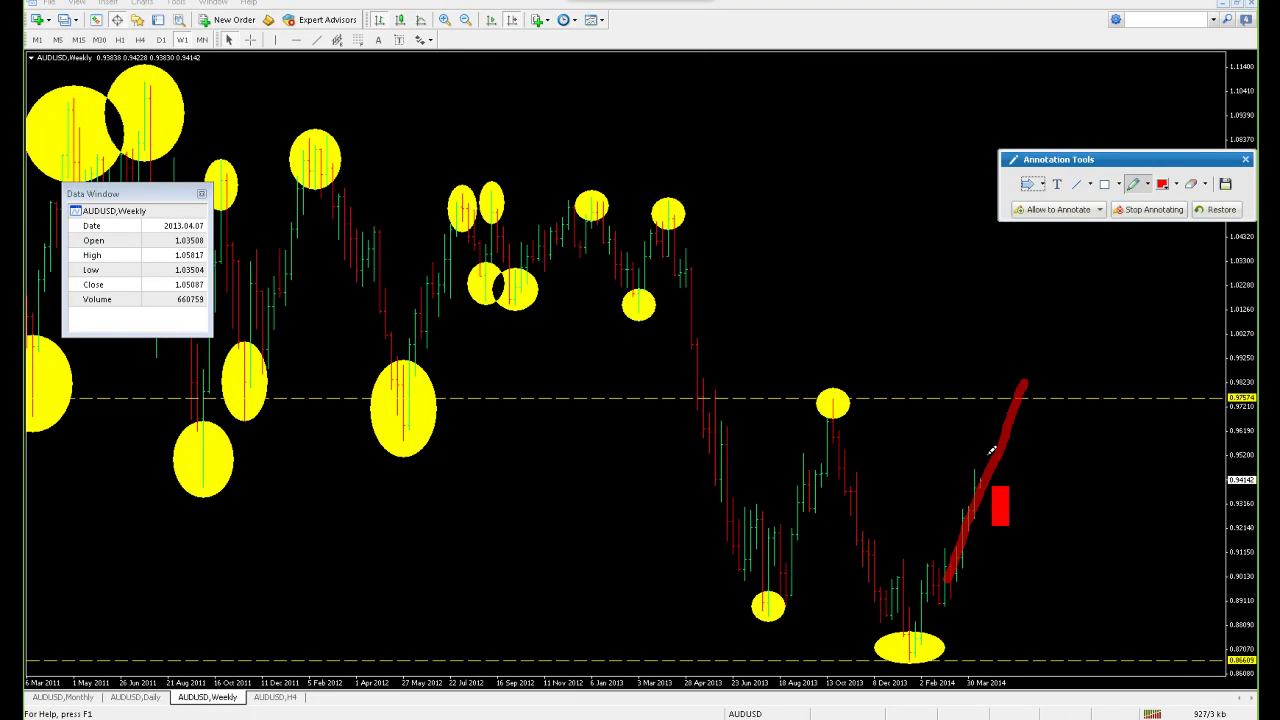
pyautogui.moveTo(1011, 430); pyautogui.dragTo(1133, 662)
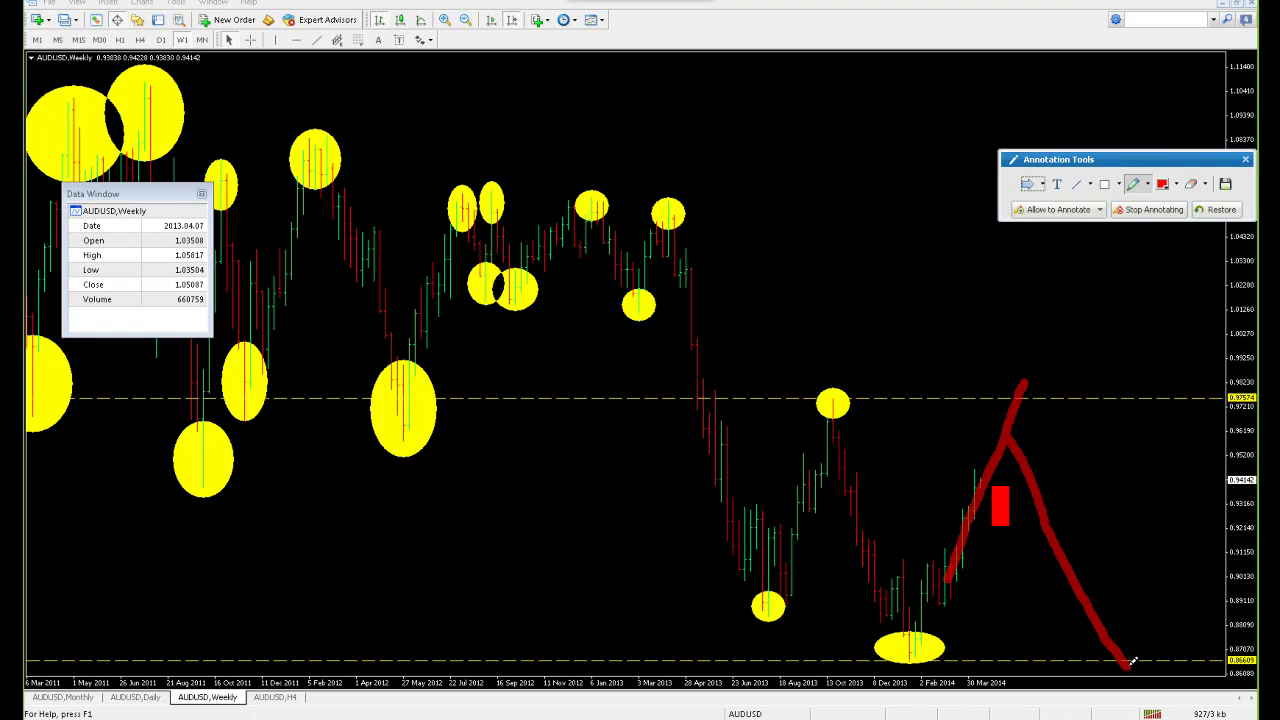
pyautogui.click(1245, 159)
pyautogui.click(1238, 6)
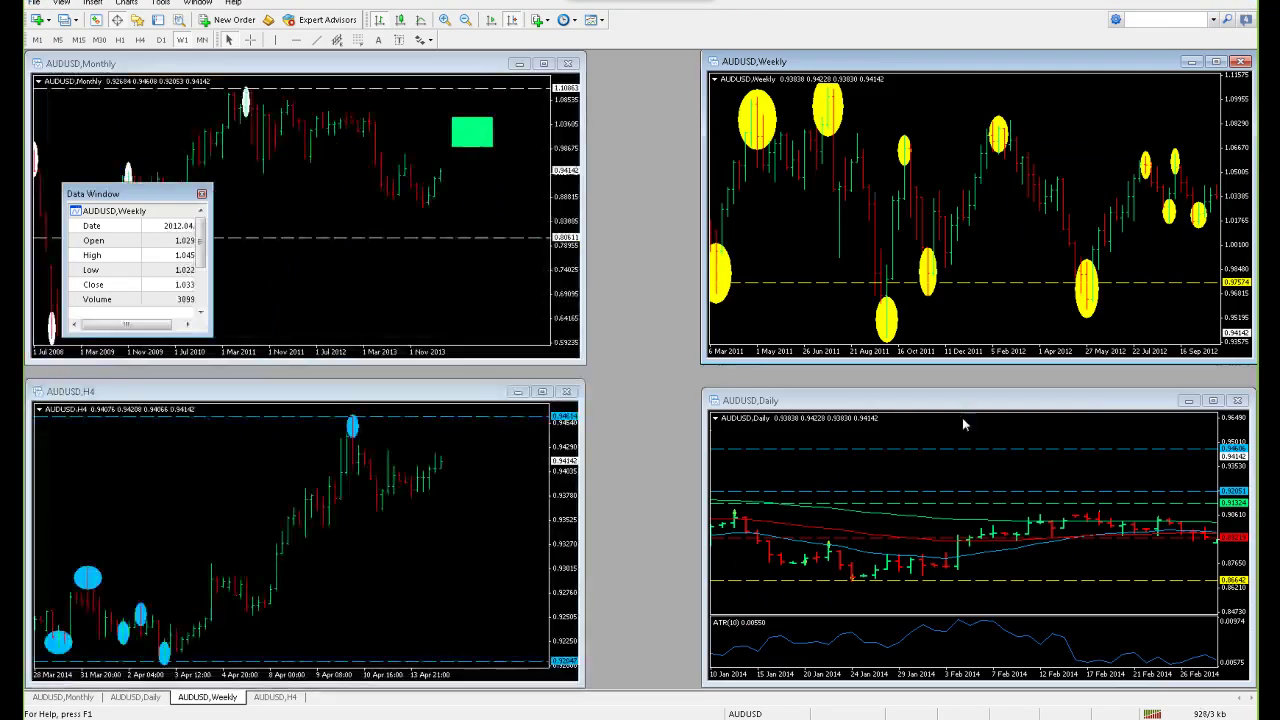
# Load the EURJPY chart profile and maximize its Daily chart
pyautogui.click(1109, 480)
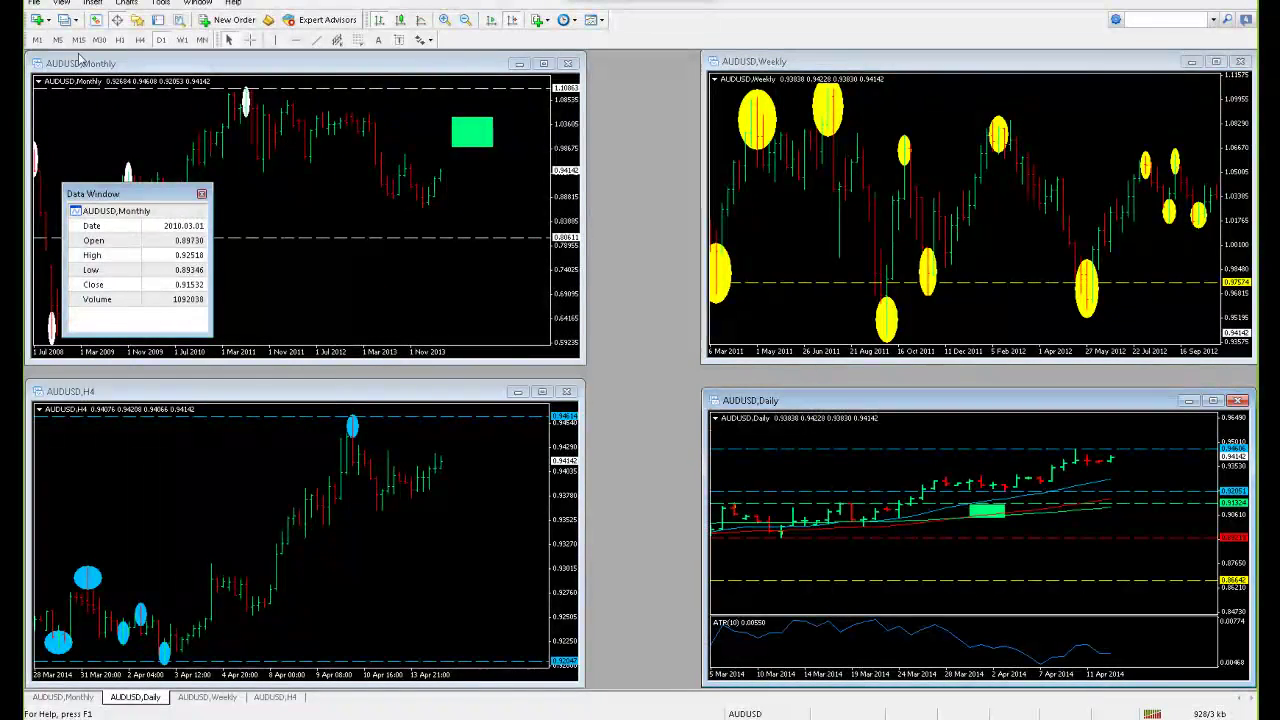
pyautogui.click(65, 20)
pyautogui.click(97, 163)
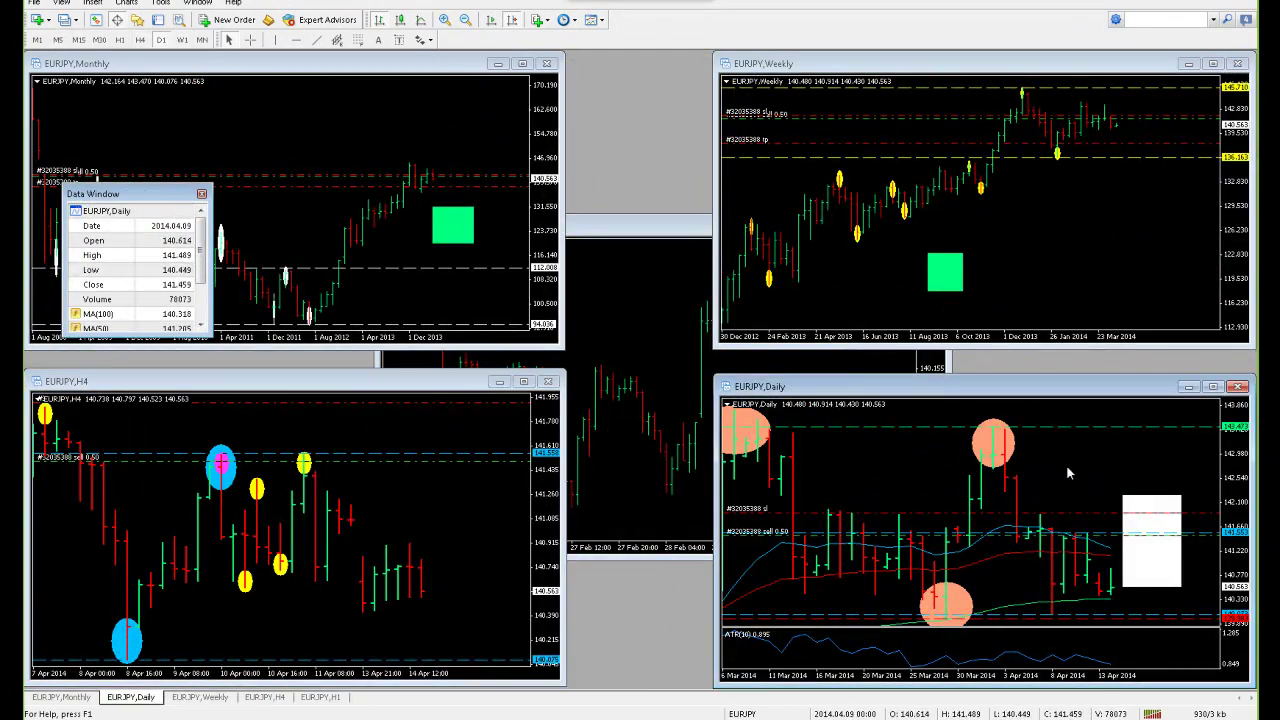
pyautogui.doubleClick(1043, 387)
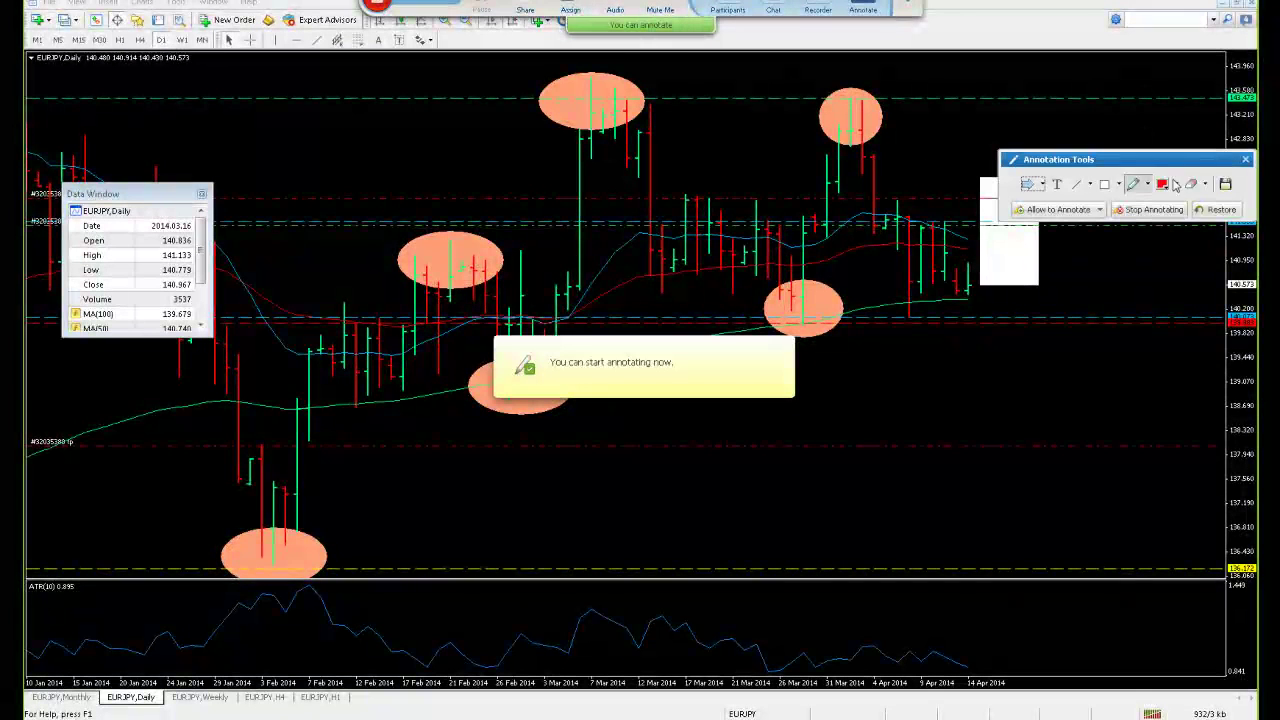
# Switch the annotation pen to green and draw a V linking the three circled swings
pyautogui.click(1176, 184)
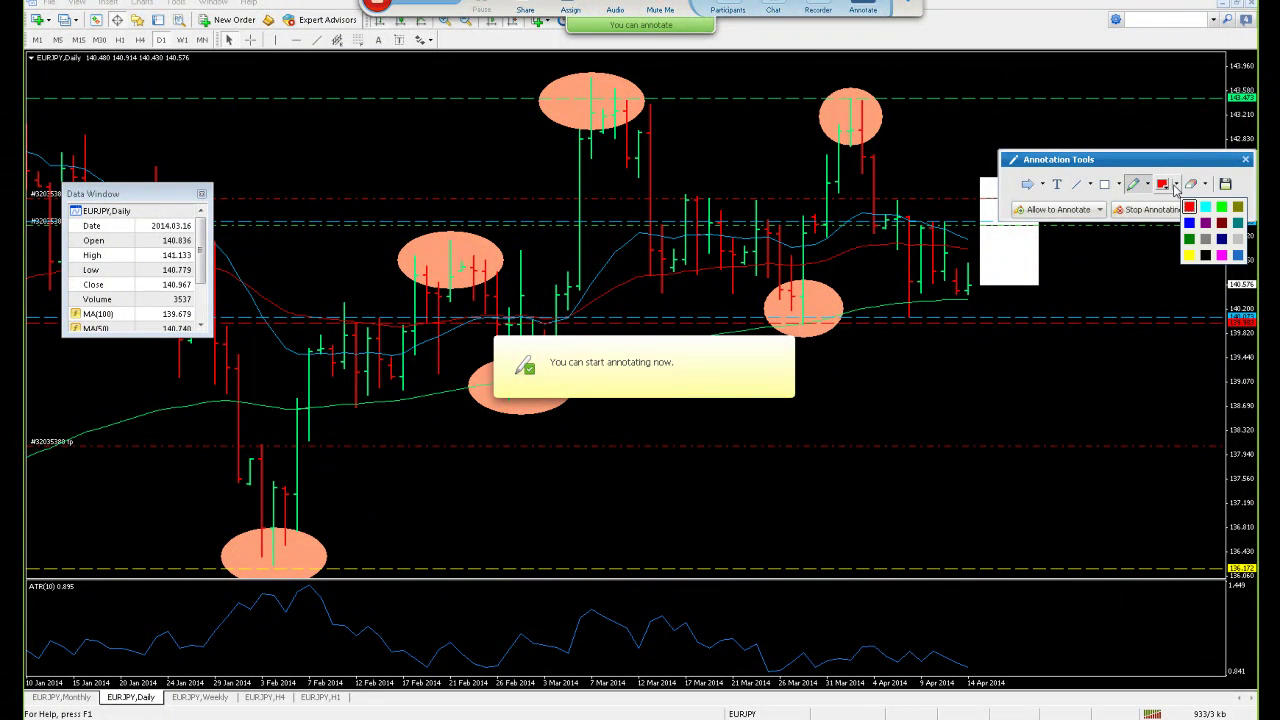
pyautogui.click(1221, 207)
pyautogui.moveTo(612, 105)
pyautogui.mouseDown()
pyautogui.moveTo(714, 257)
pyautogui.moveTo(786, 309)
pyautogui.moveTo(872, 107)
pyautogui.mouseUp()
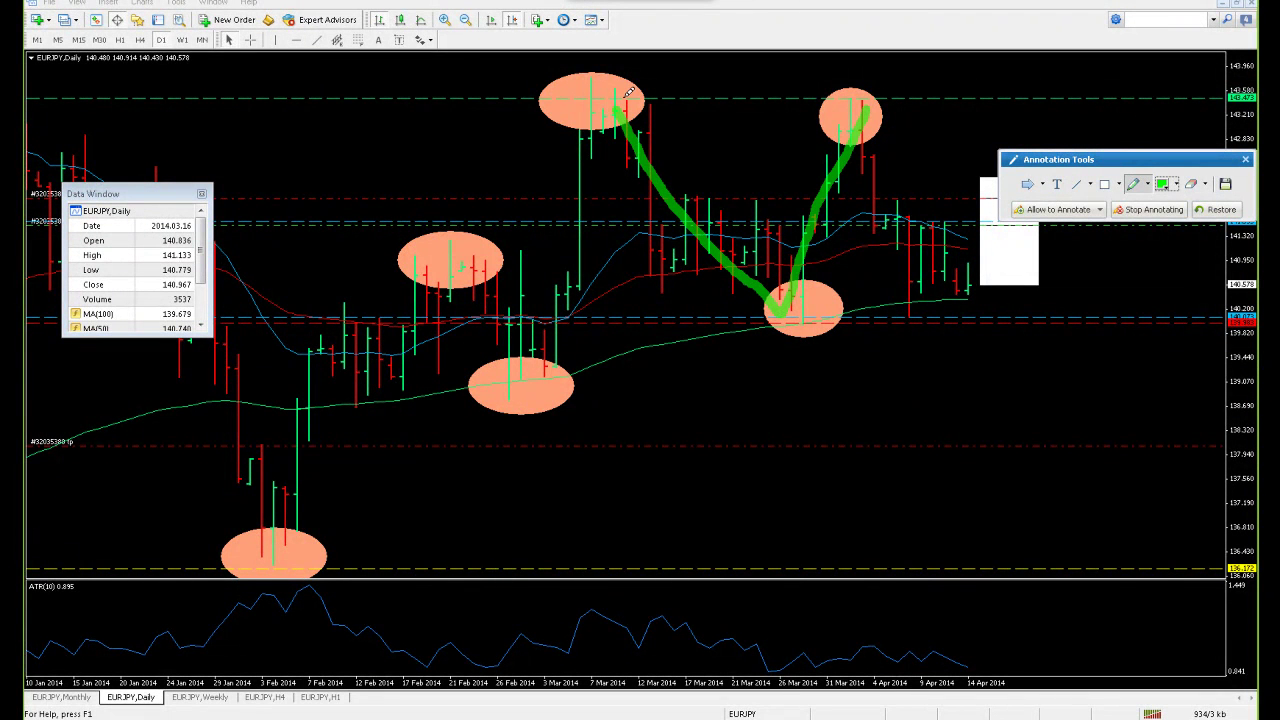
pyautogui.moveTo(620, 103); pyautogui.dragTo(593, 76)
pyautogui.moveTo(873, 84)
pyautogui.mouseDown()
pyautogui.moveTo(672, 95)
pyautogui.moveTo(686, 117)
pyautogui.mouseUp()
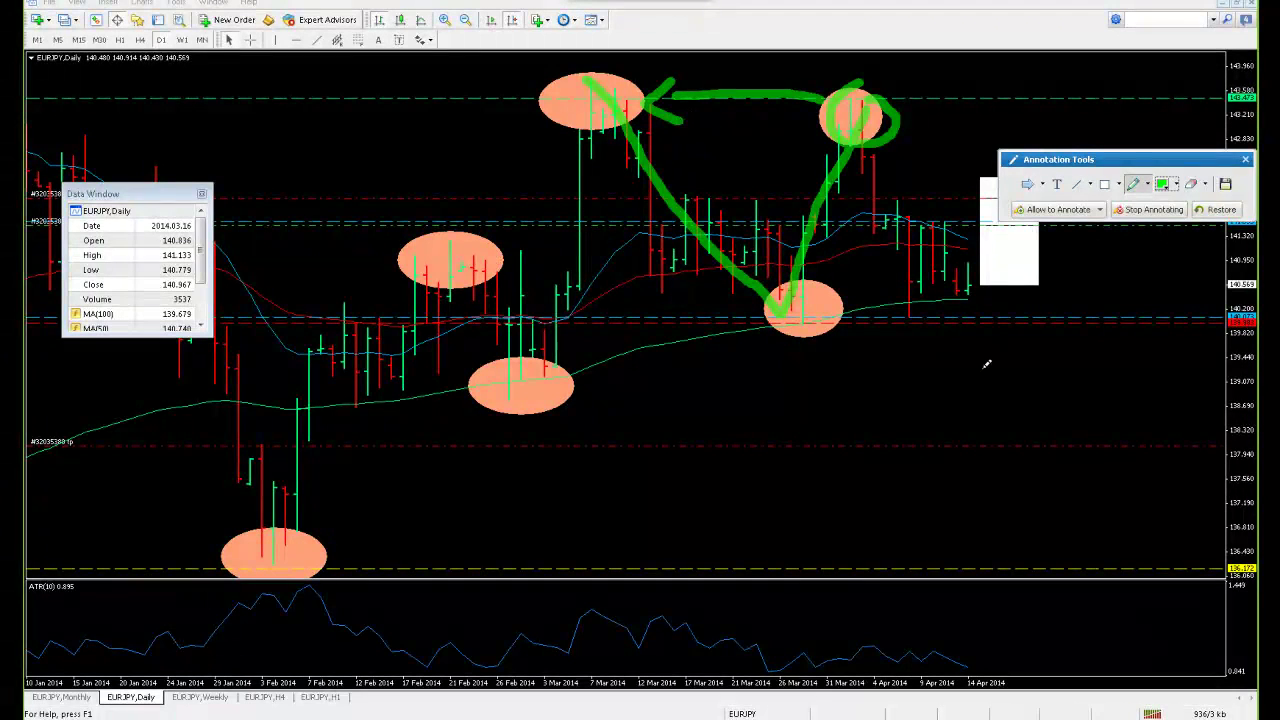
# Write Mc with a down arrow, LH by the upper-right peak, underline the low, and add 70%
pyautogui.moveTo(960, 408)
pyautogui.mouseDown()
pyautogui.moveTo(1000, 372)
pyautogui.moveTo(1014, 408)
pyautogui.moveTo(1068, 411)
pyautogui.mouseUp()
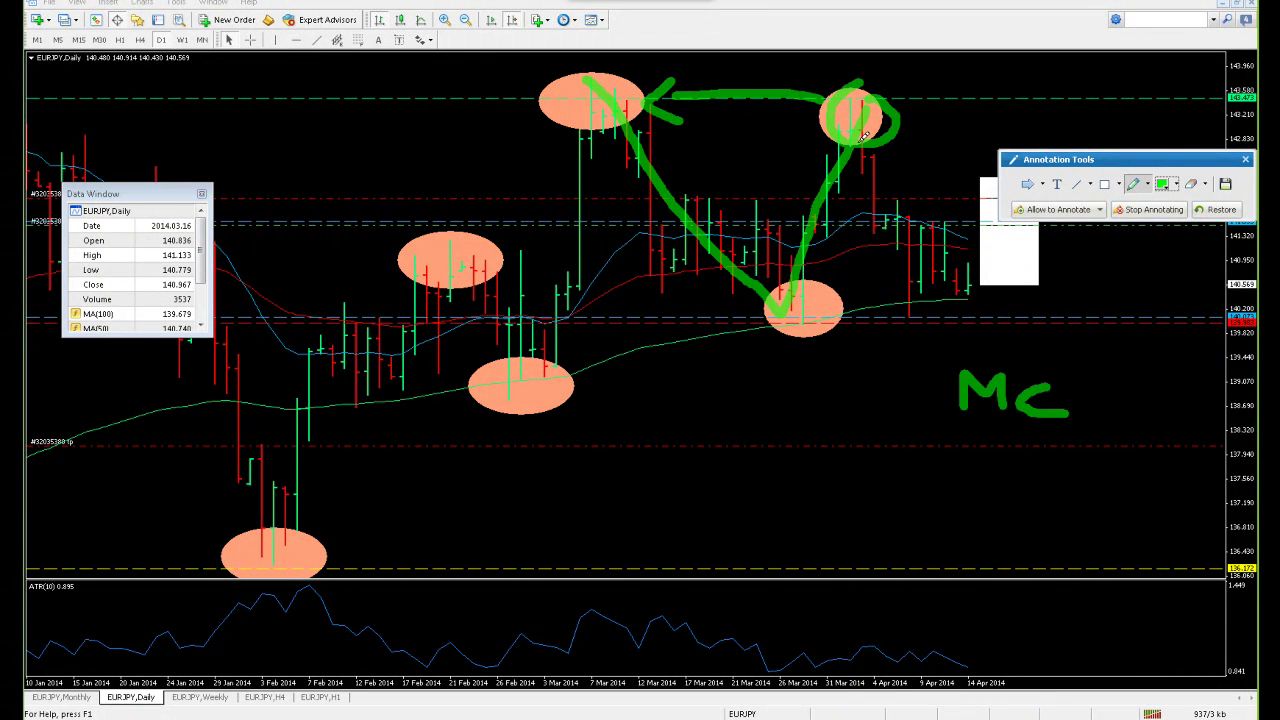
pyautogui.moveTo(1112, 365)
pyautogui.mouseDown()
pyautogui.moveTo(1113, 426)
pyautogui.moveTo(1155, 408)
pyautogui.mouseUp()
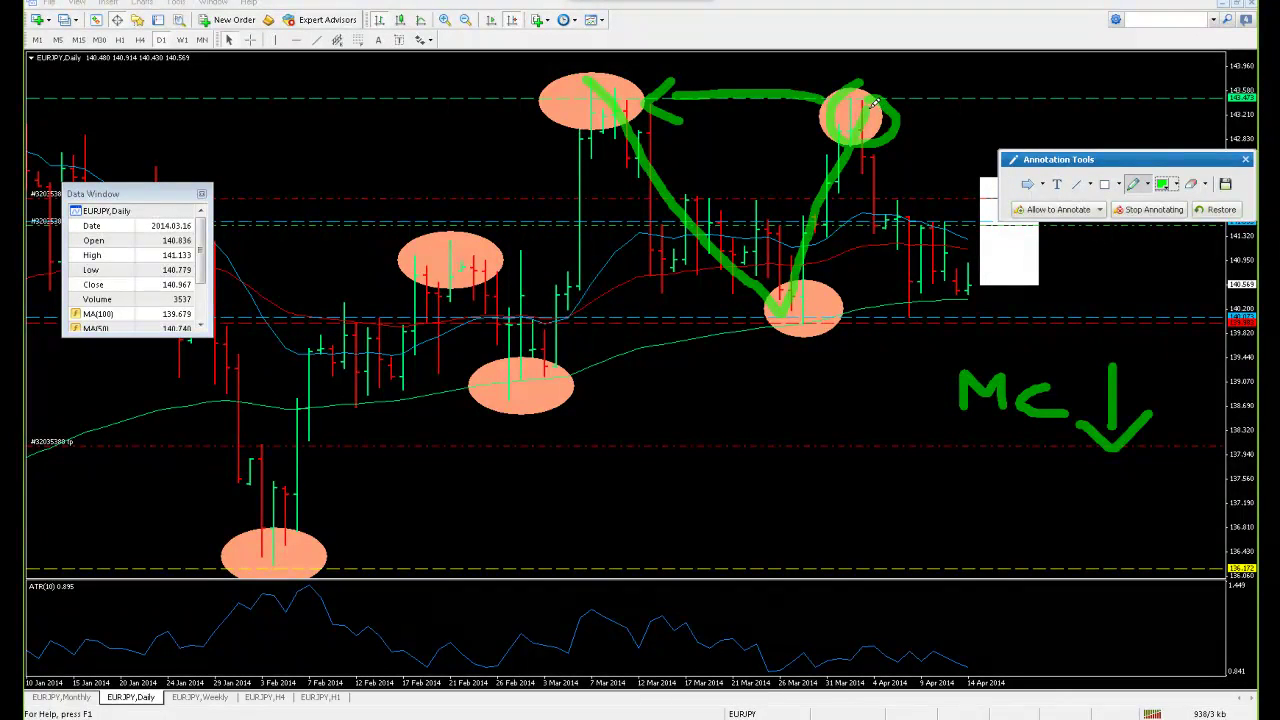
pyautogui.moveTo(928, 64)
pyautogui.mouseDown()
pyautogui.moveTo(962, 86)
pyautogui.moveTo(1016, 84)
pyautogui.moveTo(1018, 72)
pyautogui.moveTo(888, 108)
pyautogui.moveTo(917, 117)
pyautogui.mouseUp()
pyautogui.moveTo(754, 326); pyautogui.dragTo(885, 324)
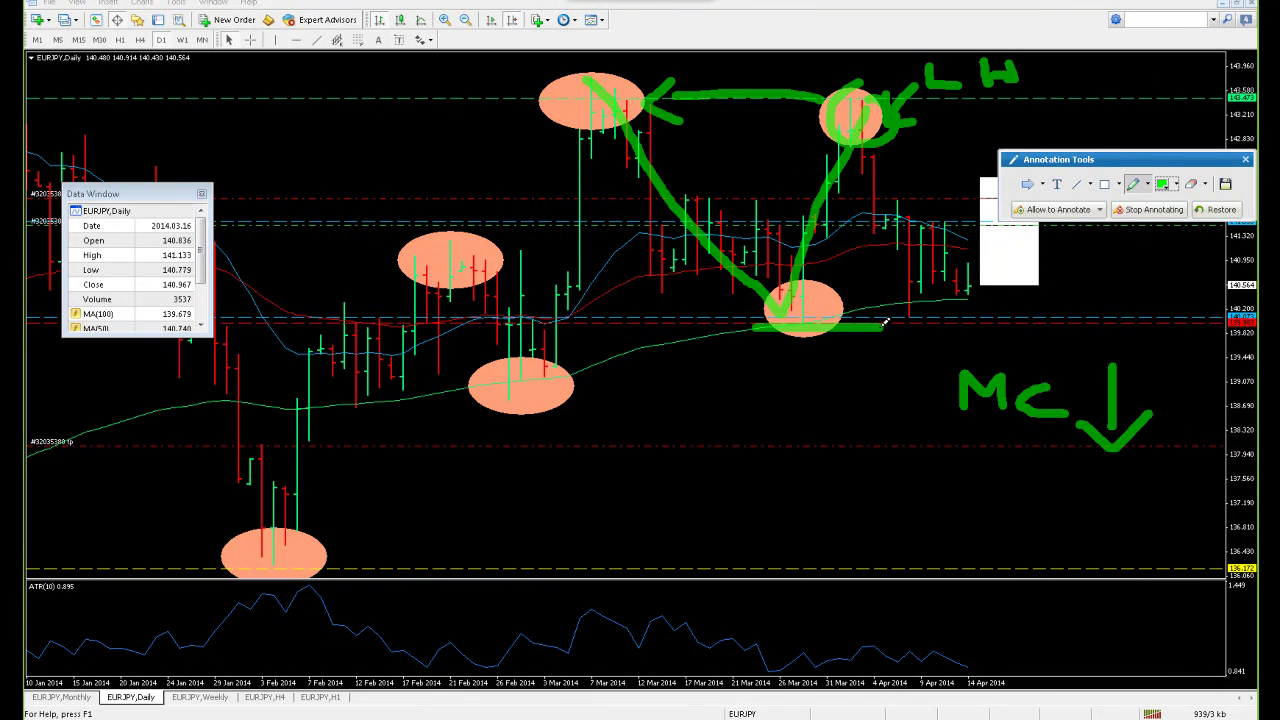
pyautogui.moveTo(766, 391); pyautogui.dragTo(816, 442)
pyautogui.moveTo(866, 388)
pyautogui.mouseDown()
pyautogui.moveTo(900, 385)
pyautogui.moveTo(941, 432)
pyautogui.moveTo(970, 436)
pyautogui.mouseUp()
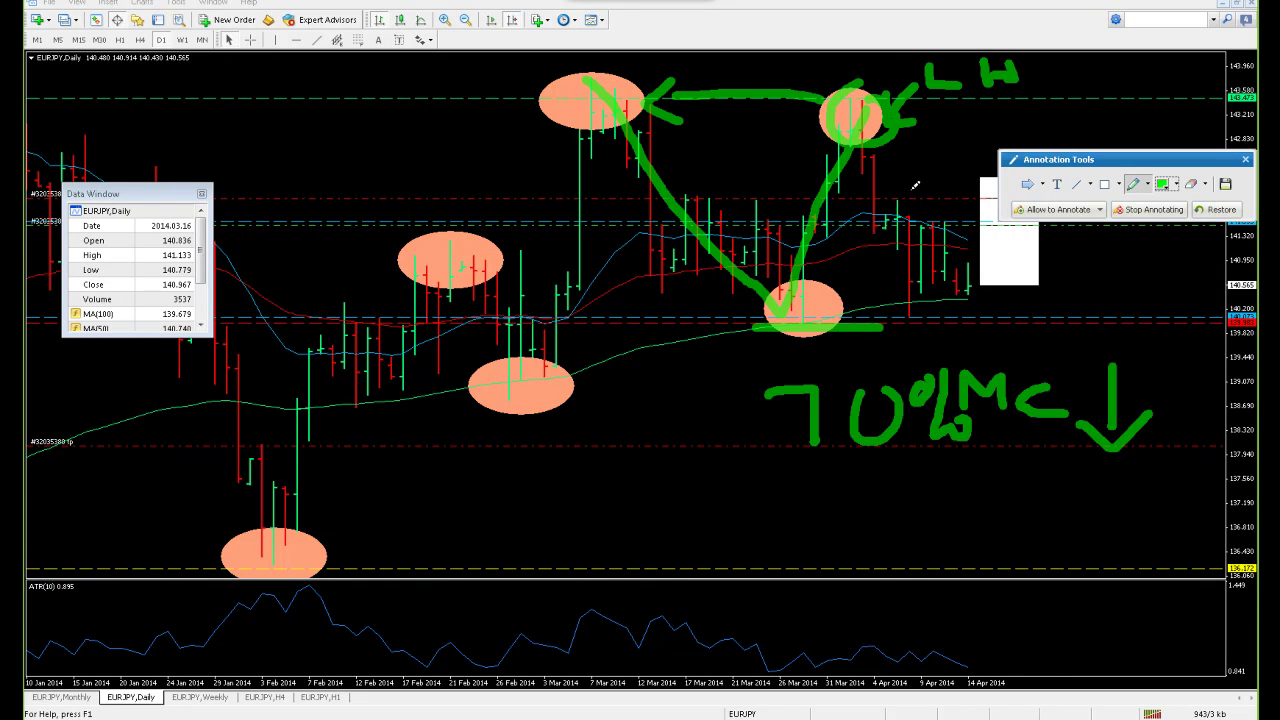
# Mark the bottom and top of the early-April sideways range with green lines, then clear the annotations
pyautogui.moveTo(1115, 165); pyautogui.dragTo(1084, 416)
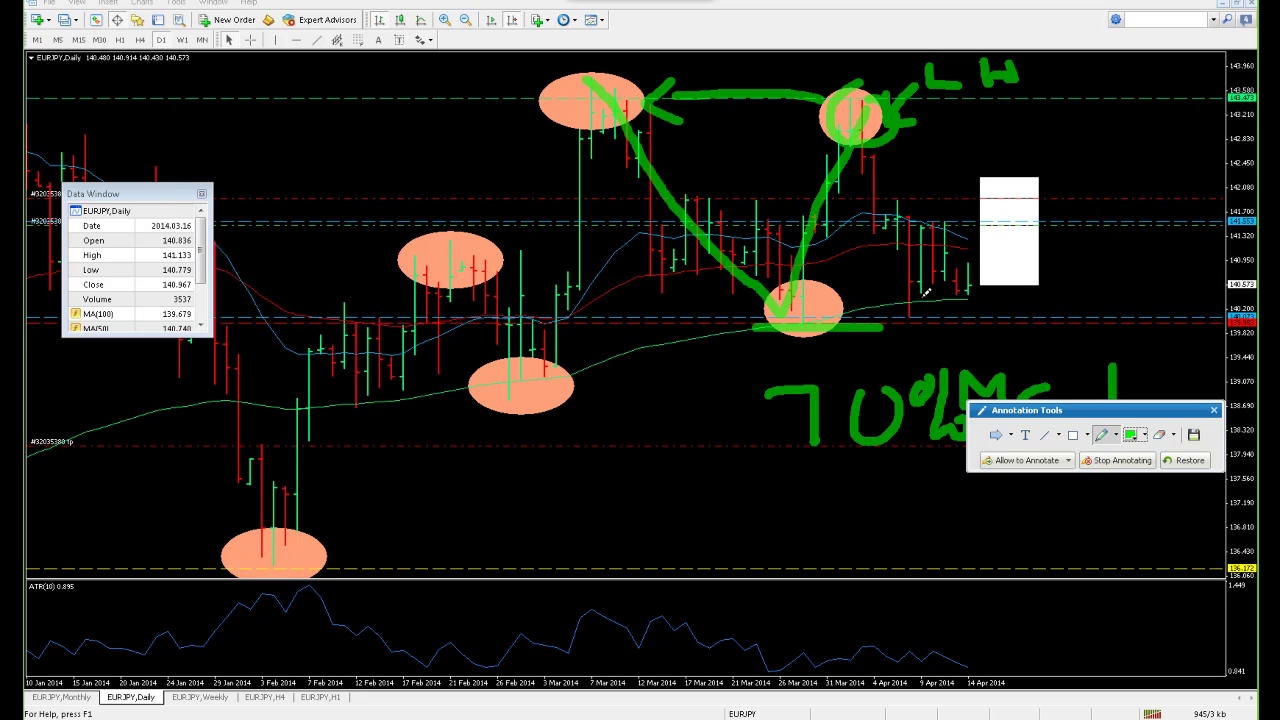
pyautogui.moveTo(882, 316); pyautogui.dragTo(948, 316)
pyautogui.moveTo(912, 222); pyautogui.dragTo(958, 222)
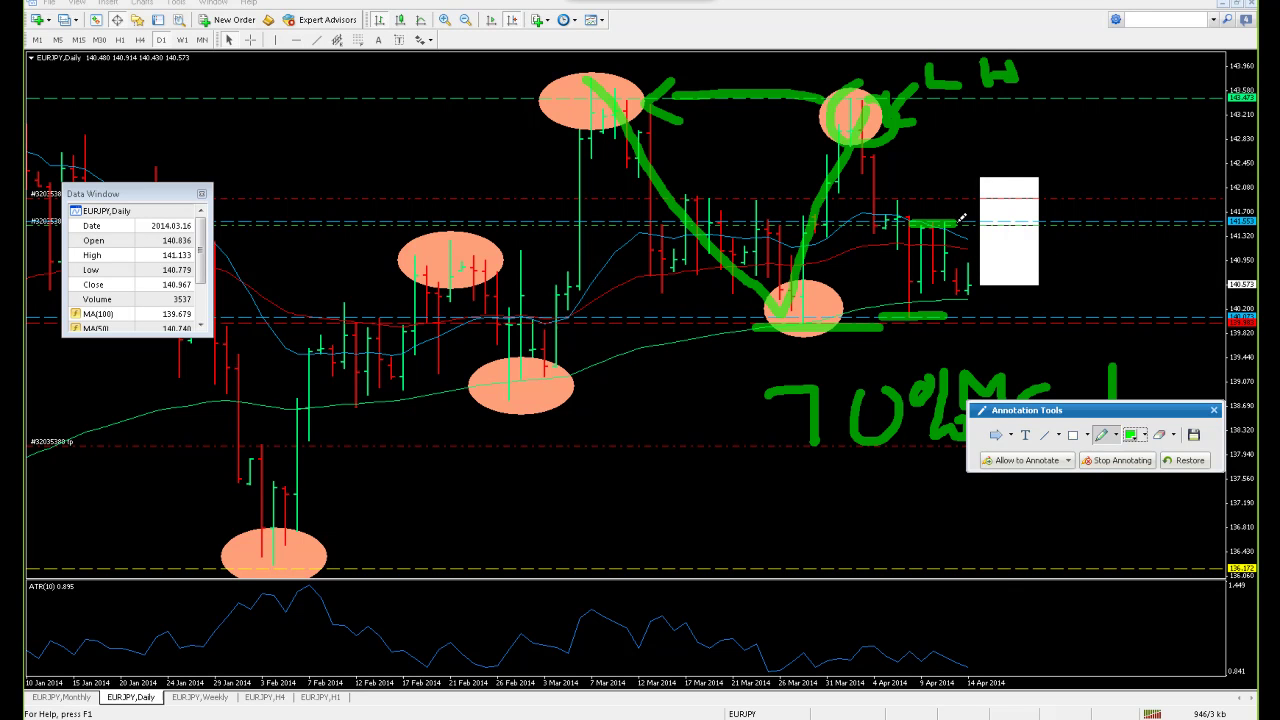
pyautogui.click(1215, 410)
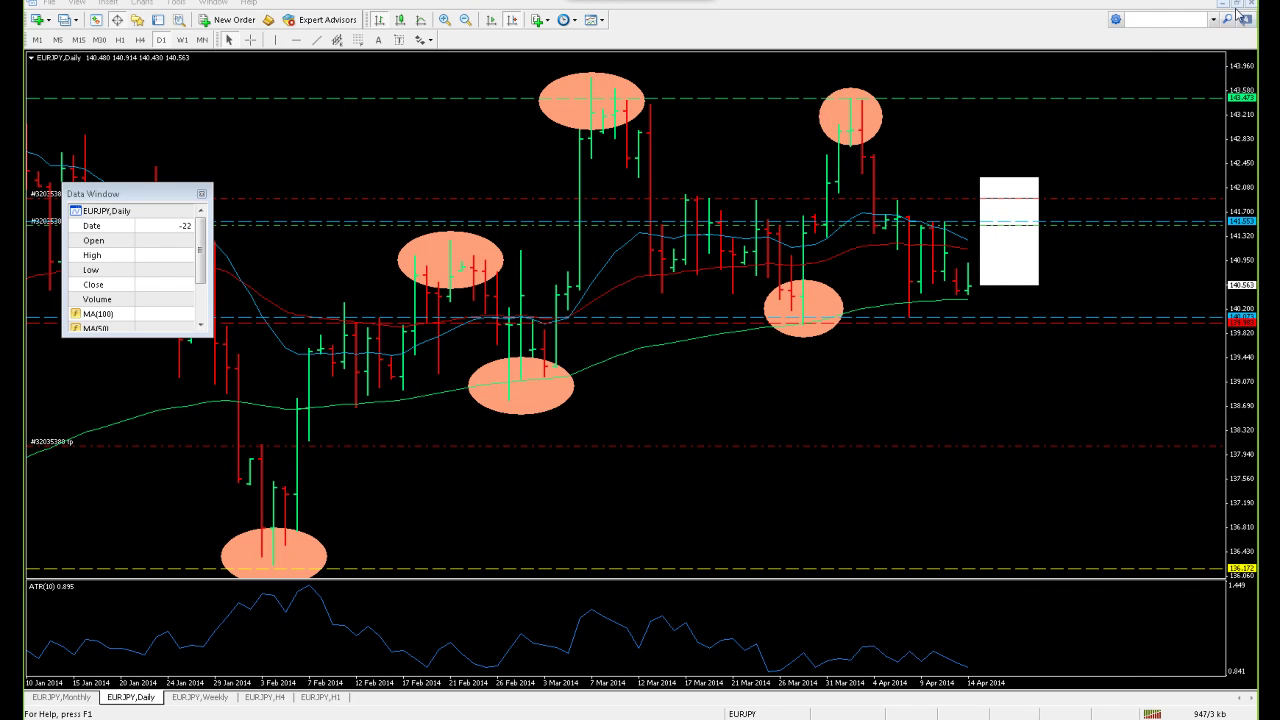
# Restore the tiled layout, load the EURUSD profile, and maximize its Daily chart
pyautogui.click(1237, 6)
pyautogui.click(65, 20)
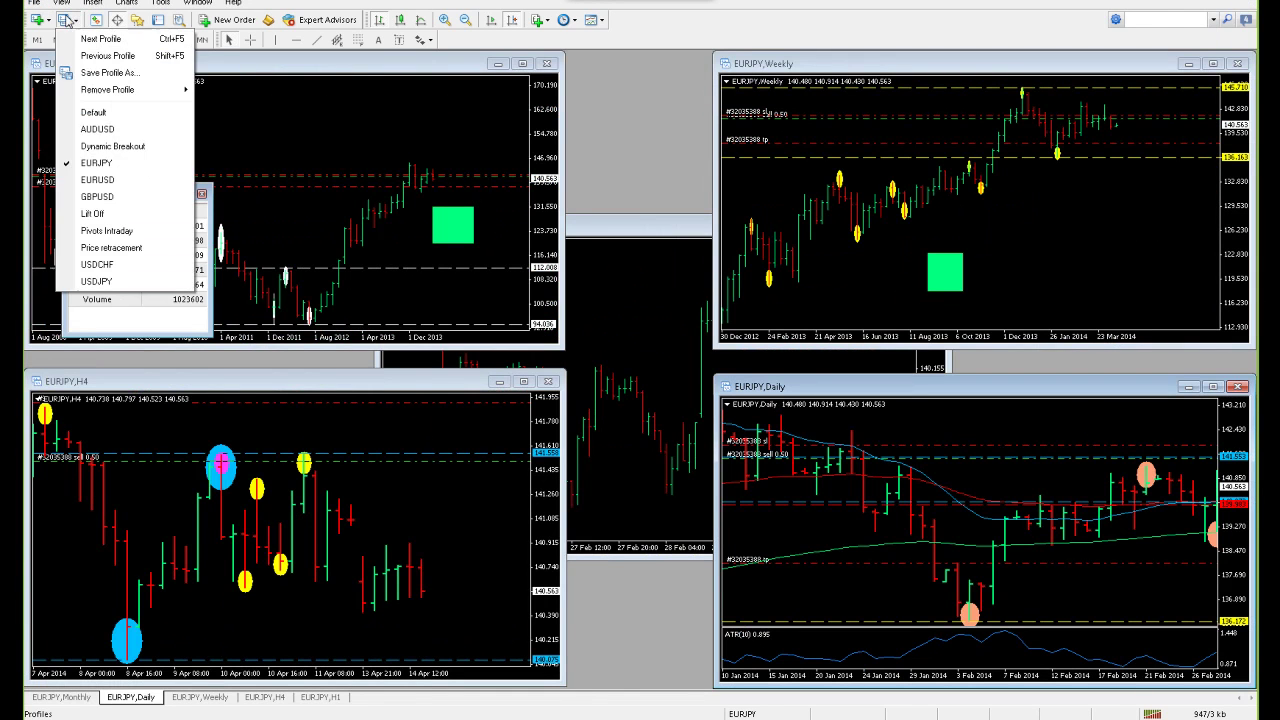
pyautogui.click(97, 179)
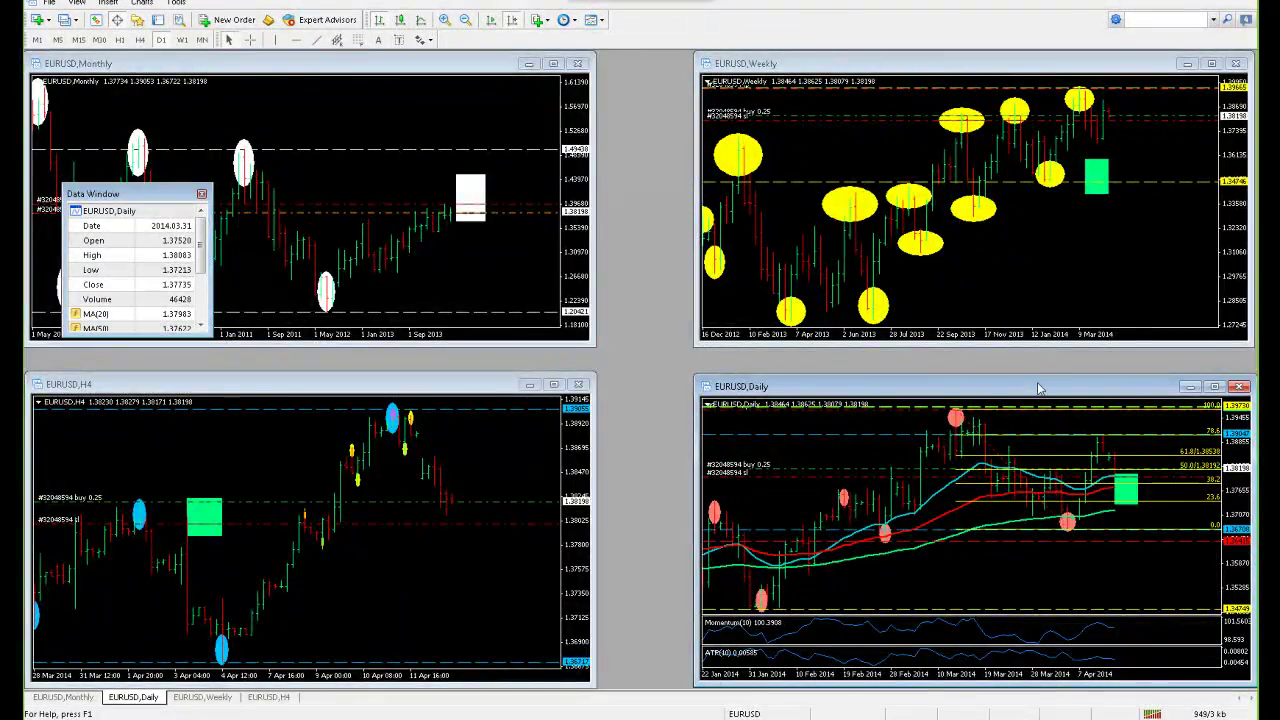
pyautogui.doubleClick(1039, 388)
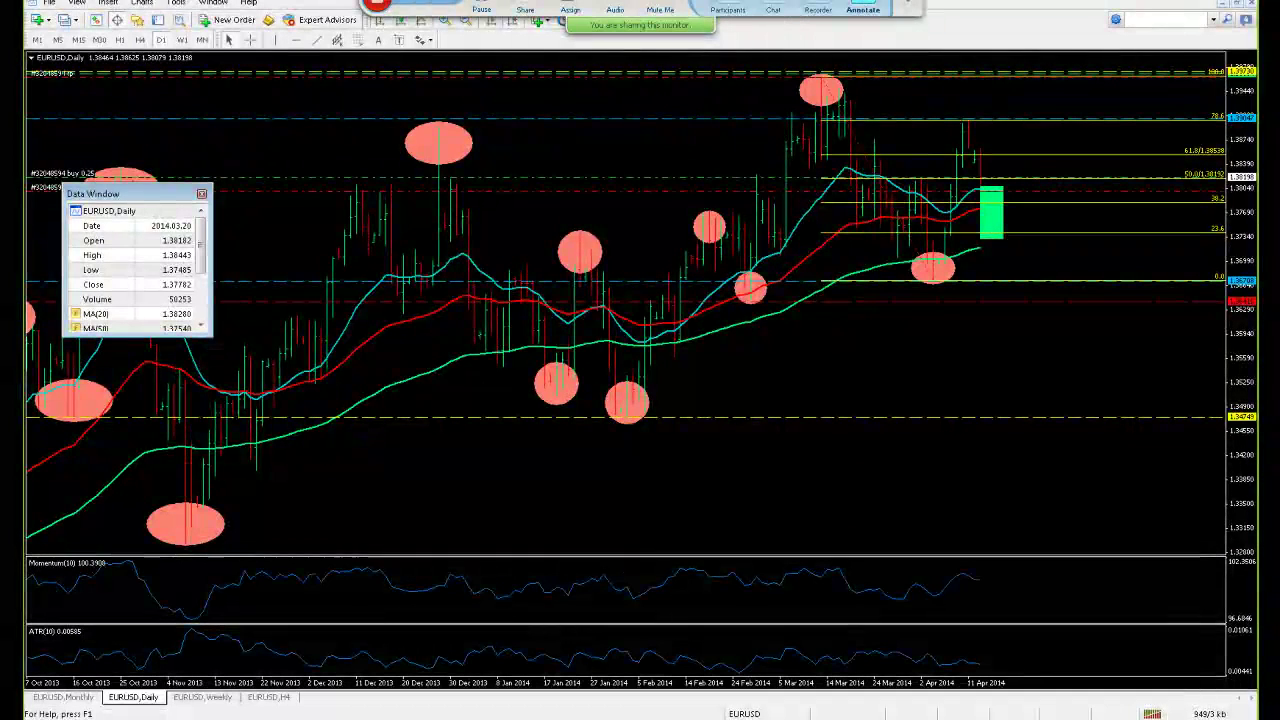
# Circle the April swing high, underline the early-April low, and draw a green check mark
pyautogui.click(863, 9)
pyautogui.moveTo(958, 110)
pyautogui.mouseDown()
pyautogui.moveTo(933, 145)
pyautogui.moveTo(978, 110)
pyautogui.mouseUp()
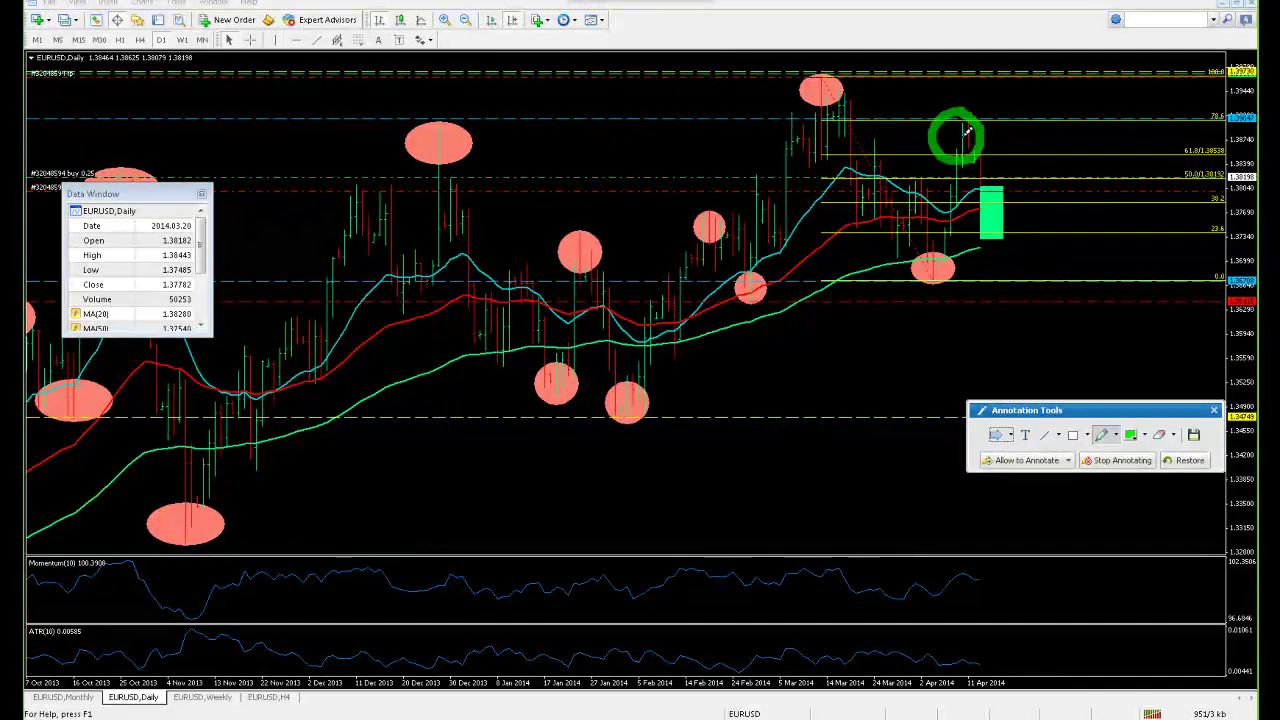
pyautogui.moveTo(891, 289); pyautogui.dragTo(985, 291)
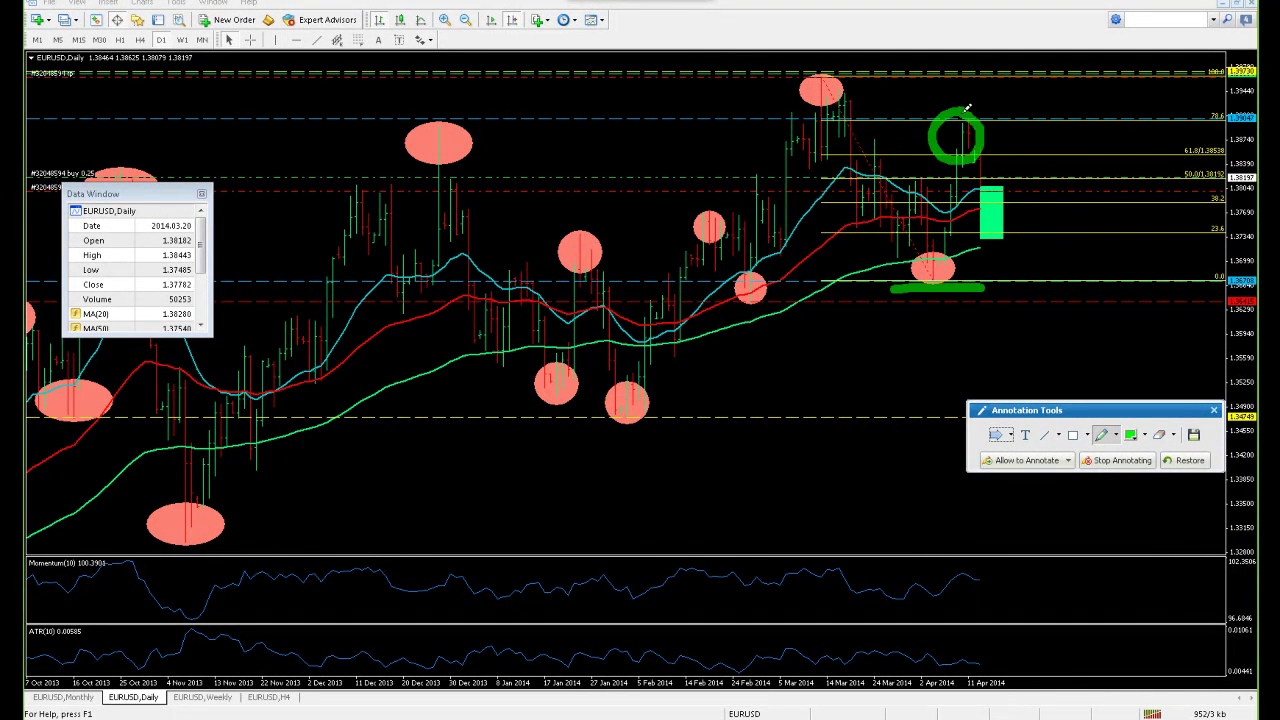
pyautogui.moveTo(986, 183); pyautogui.dragTo(1041, 93)
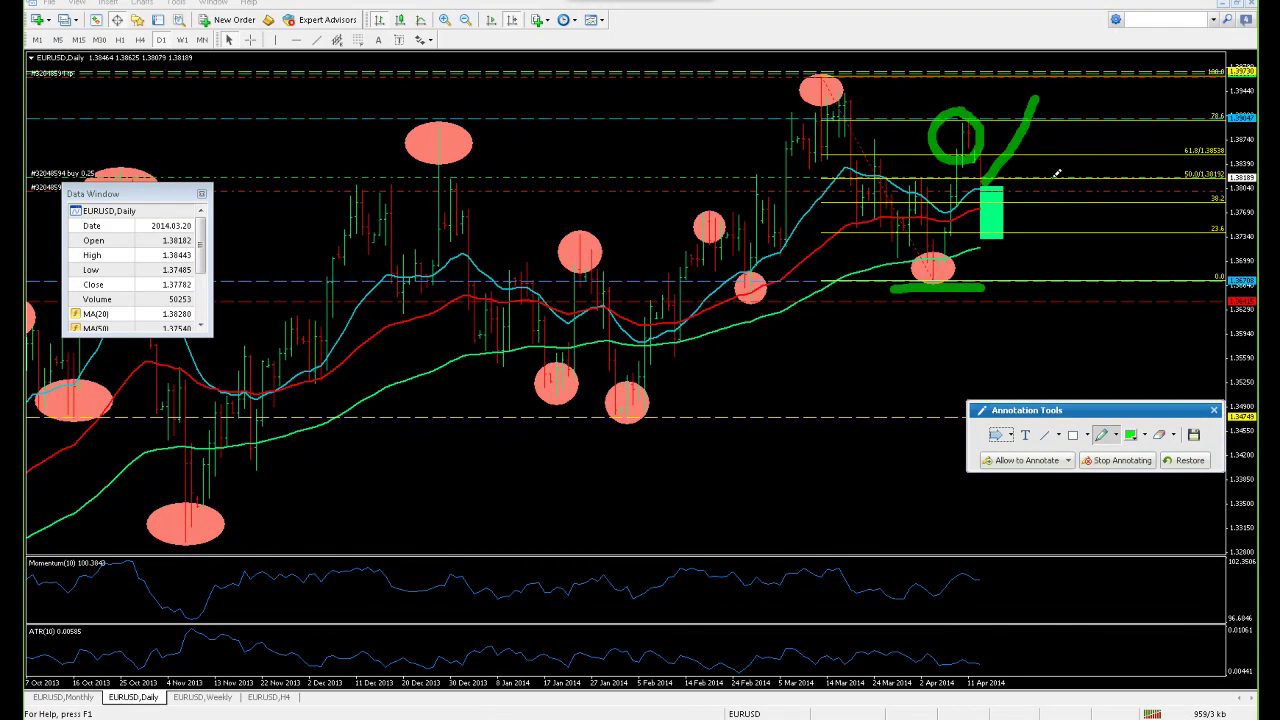
# Clear the green marks and return to the tiled EURUSD chart windows
pyautogui.click(1214, 410)
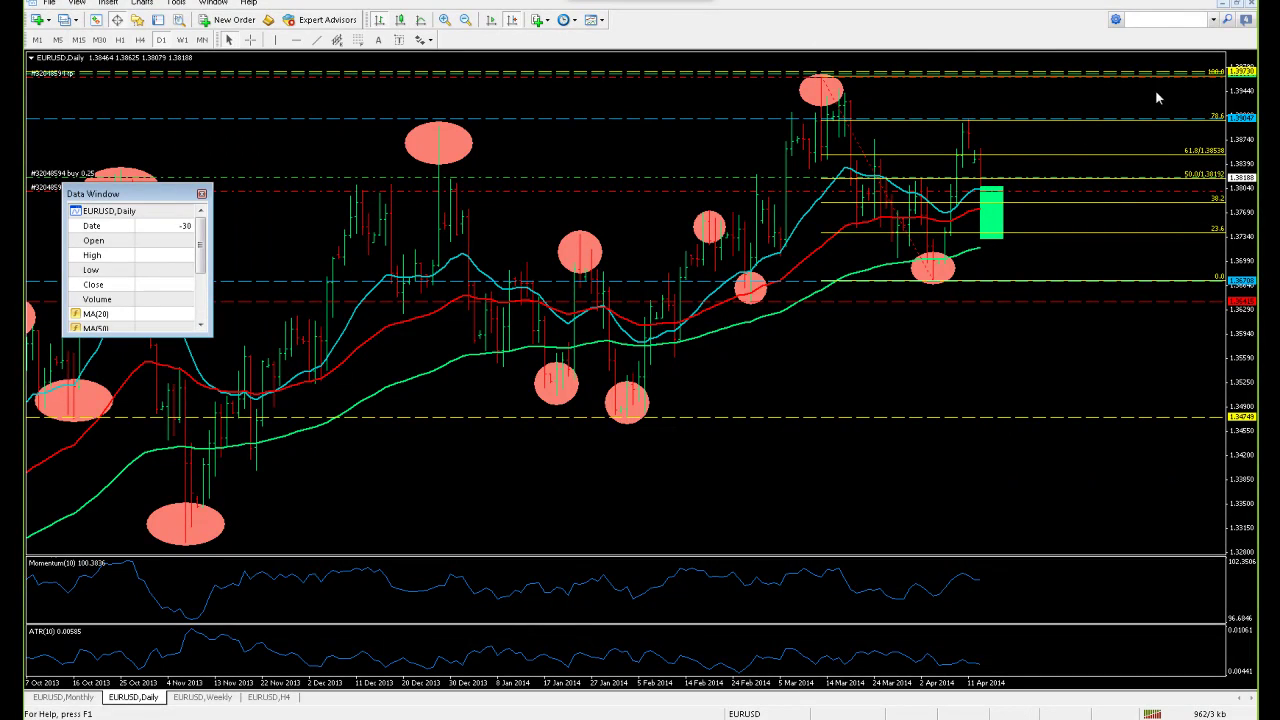
pyautogui.click(1236, 3)
pyautogui.moveTo(1151, 466); pyautogui.dragTo(841, 530)
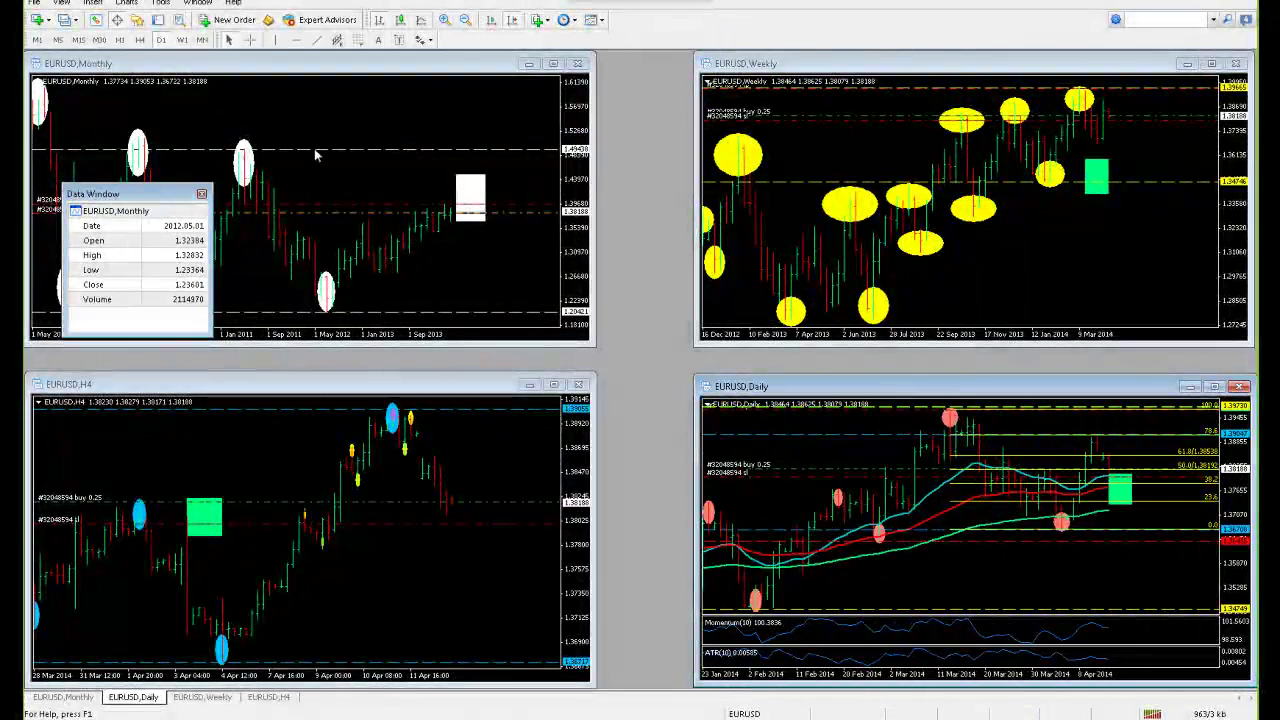
pyautogui.click(66, 19)
# Load the GBPUSD profile and scan its Daily chart values with the crosshair
pyautogui.click(97, 196)
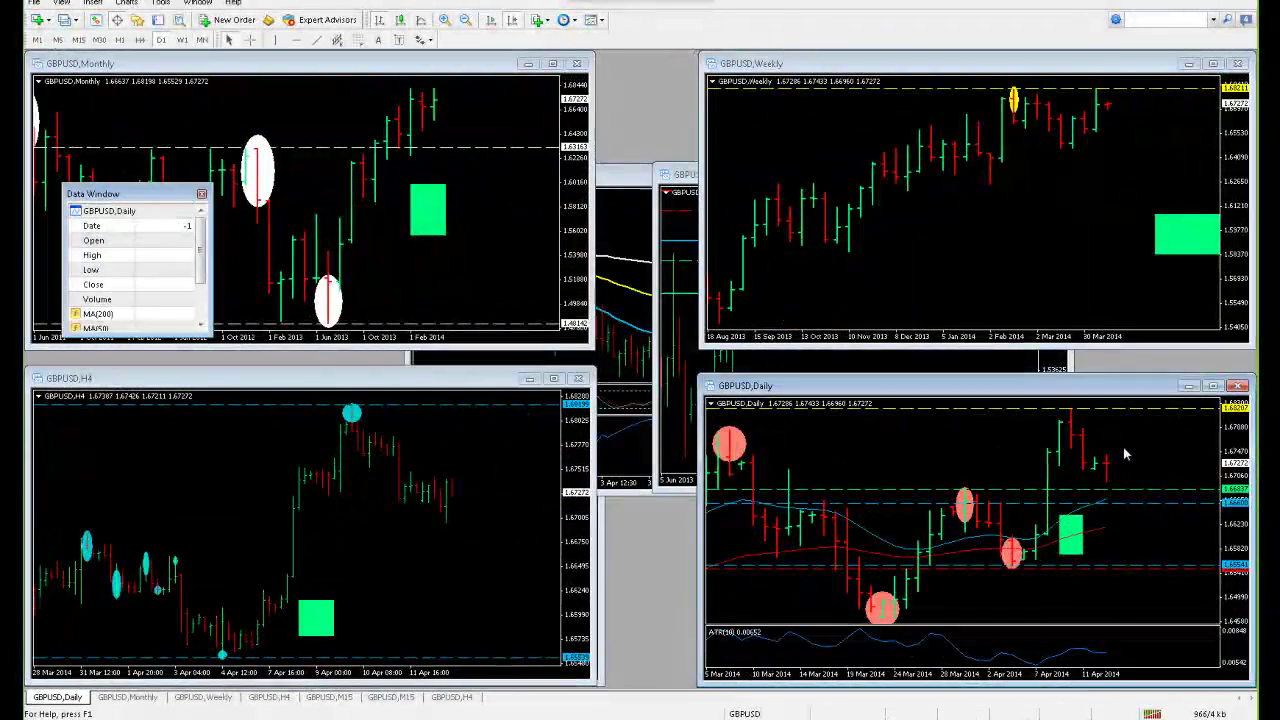
pyautogui.moveTo(895, 210); pyautogui.dragTo(826, 210)
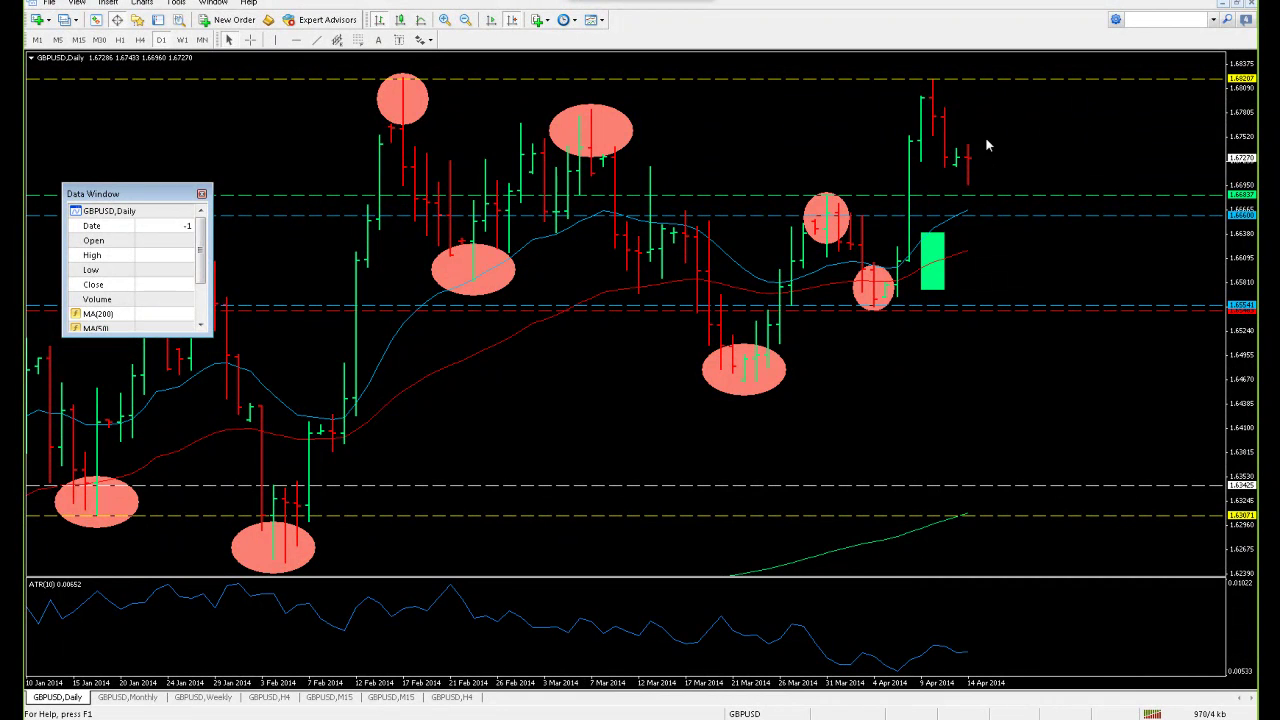
pyautogui.middleClick(1025, 160)
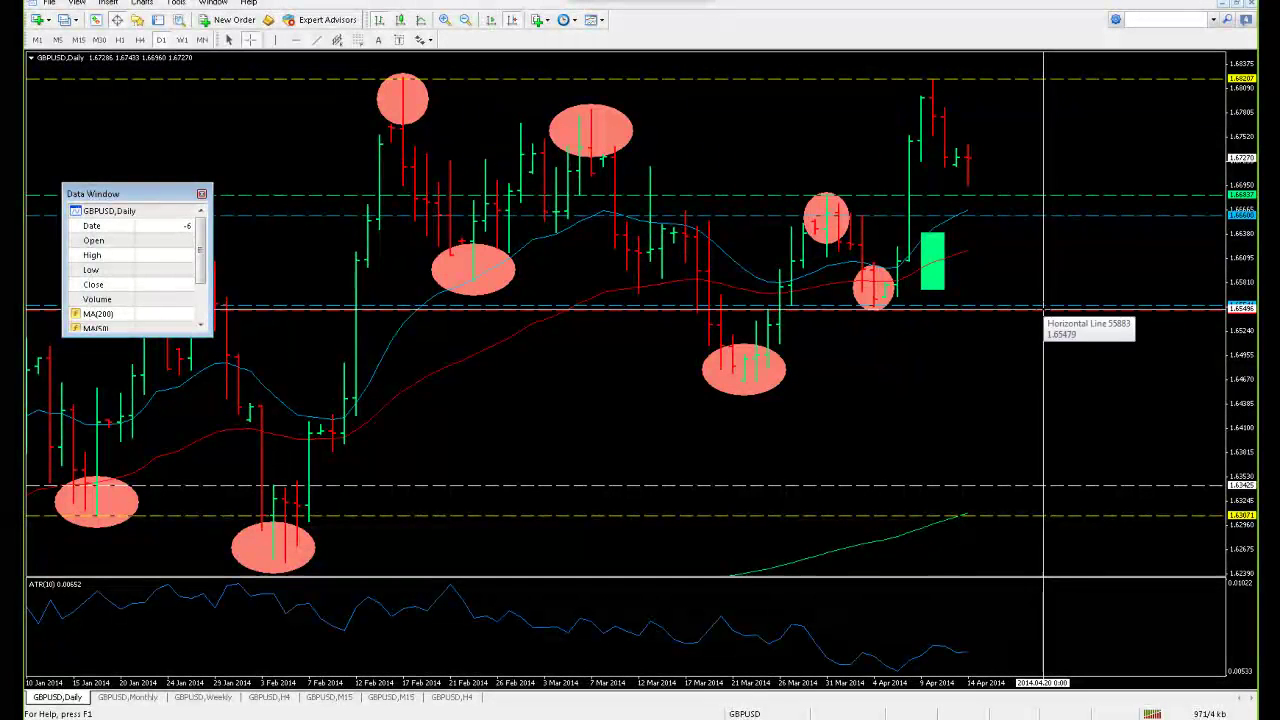
pyautogui.middleClick(1042, 270)
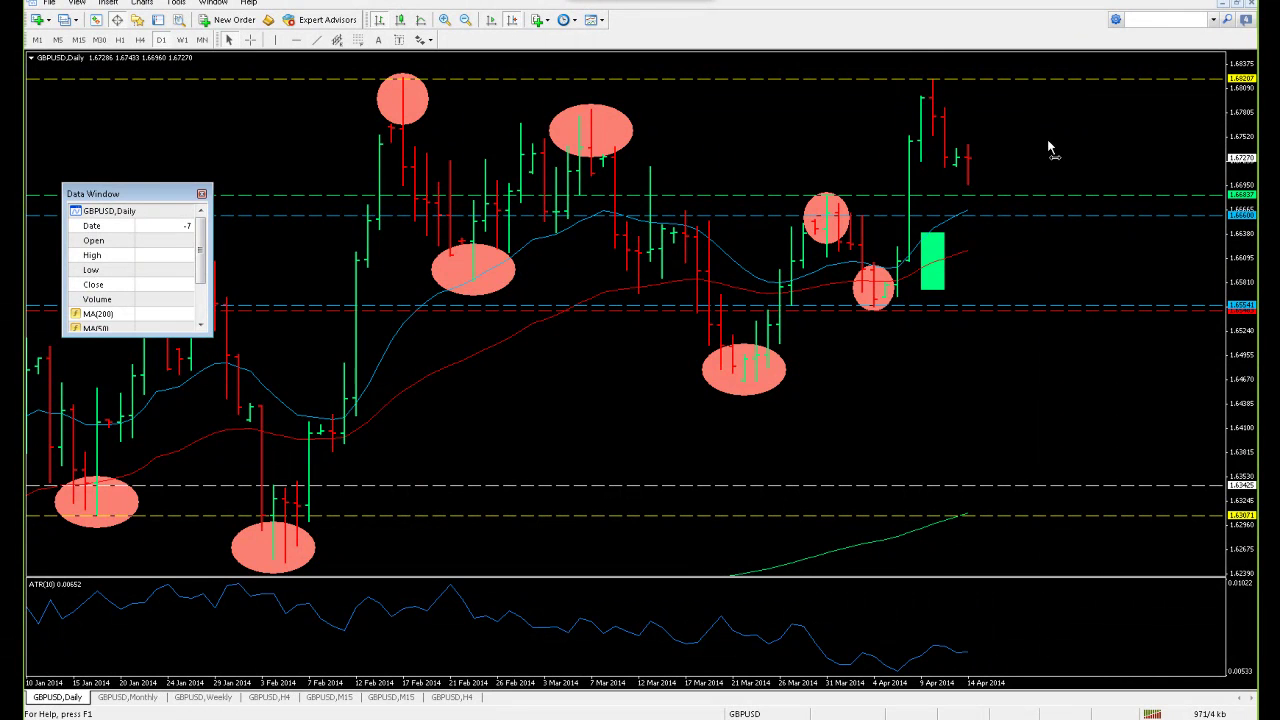
# Read the top horizontal line's price, then re-tile the GBPUSD windows with H4 active
pyautogui.middleClick(1043, 110)
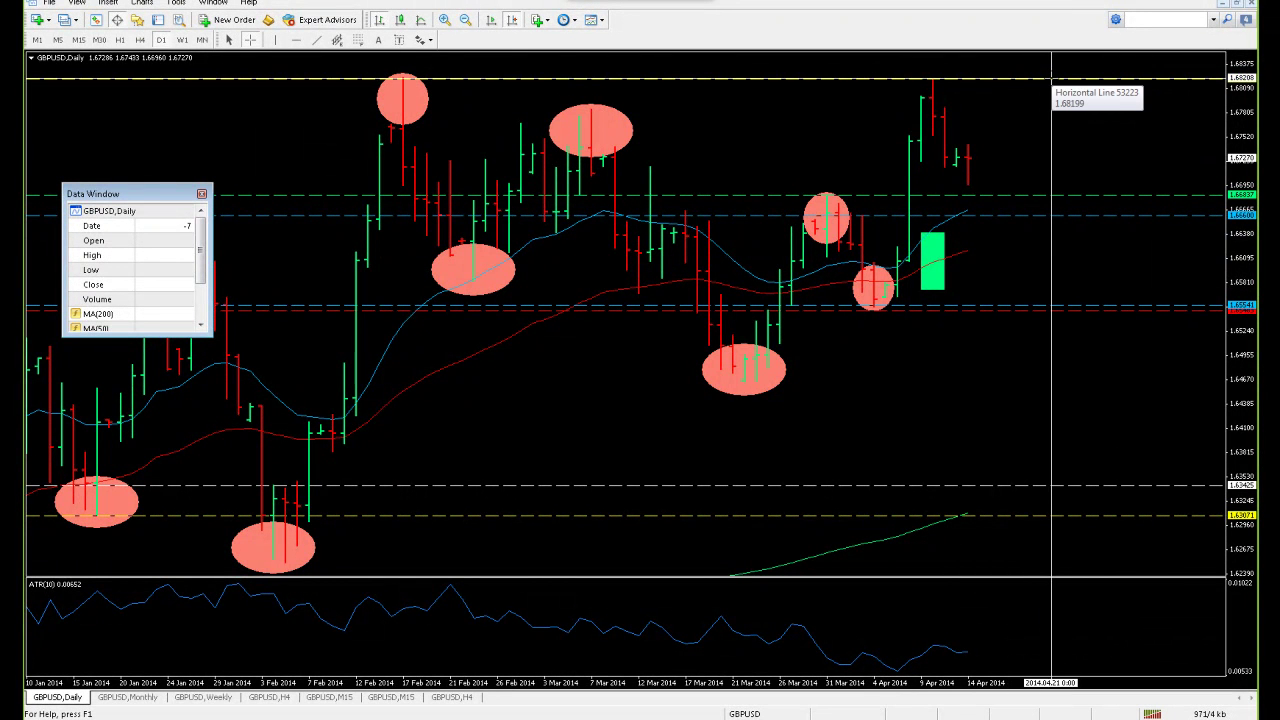
pyautogui.middleClick(1052, 111)
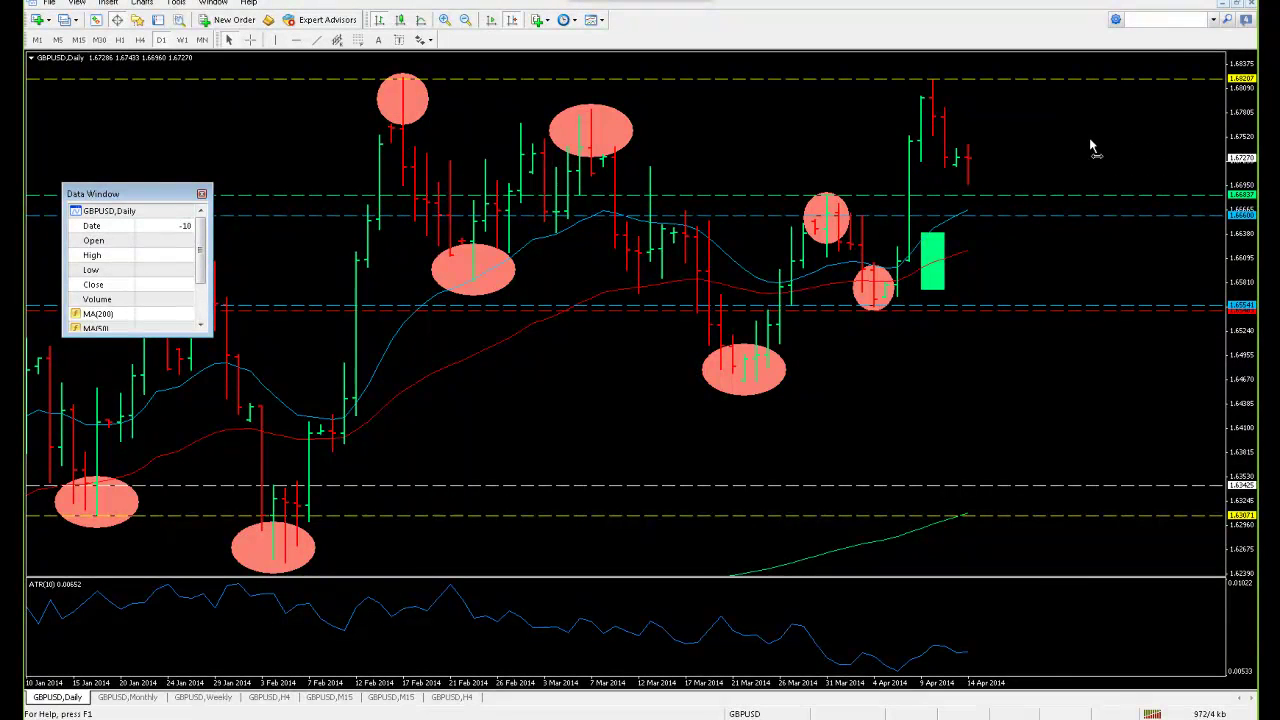
pyautogui.click(1237, 6)
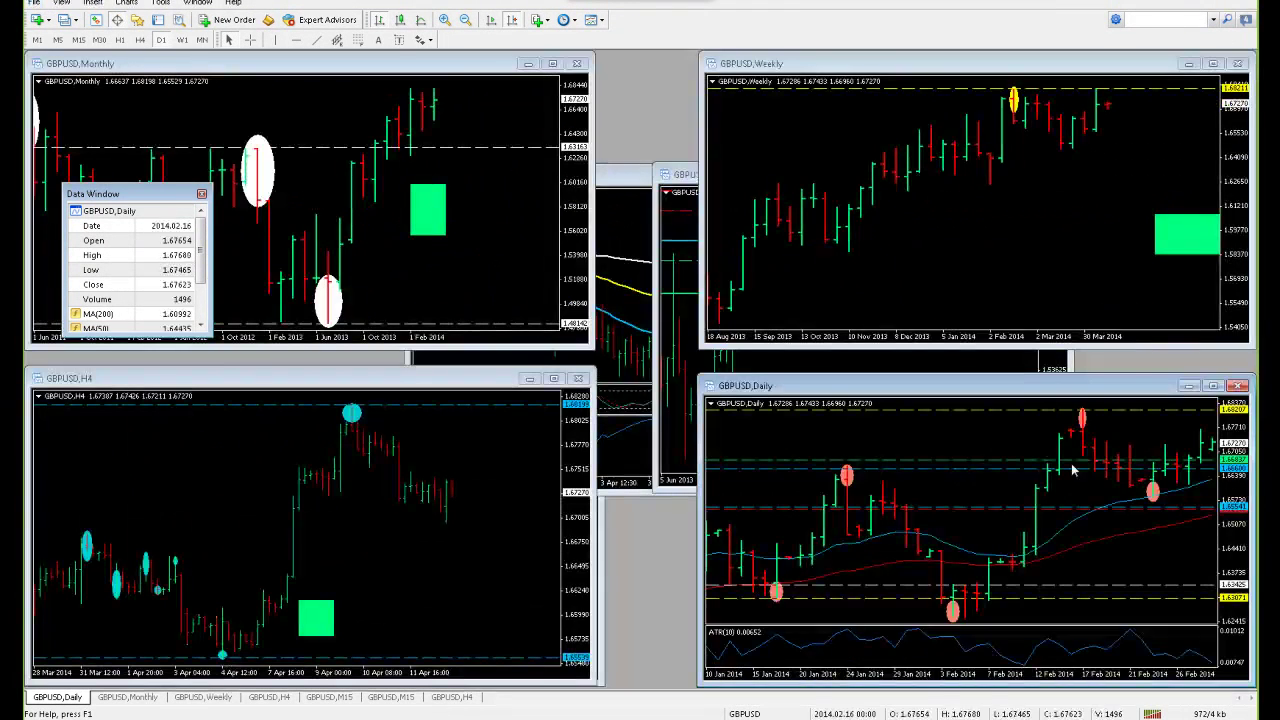
pyautogui.click(500, 497)
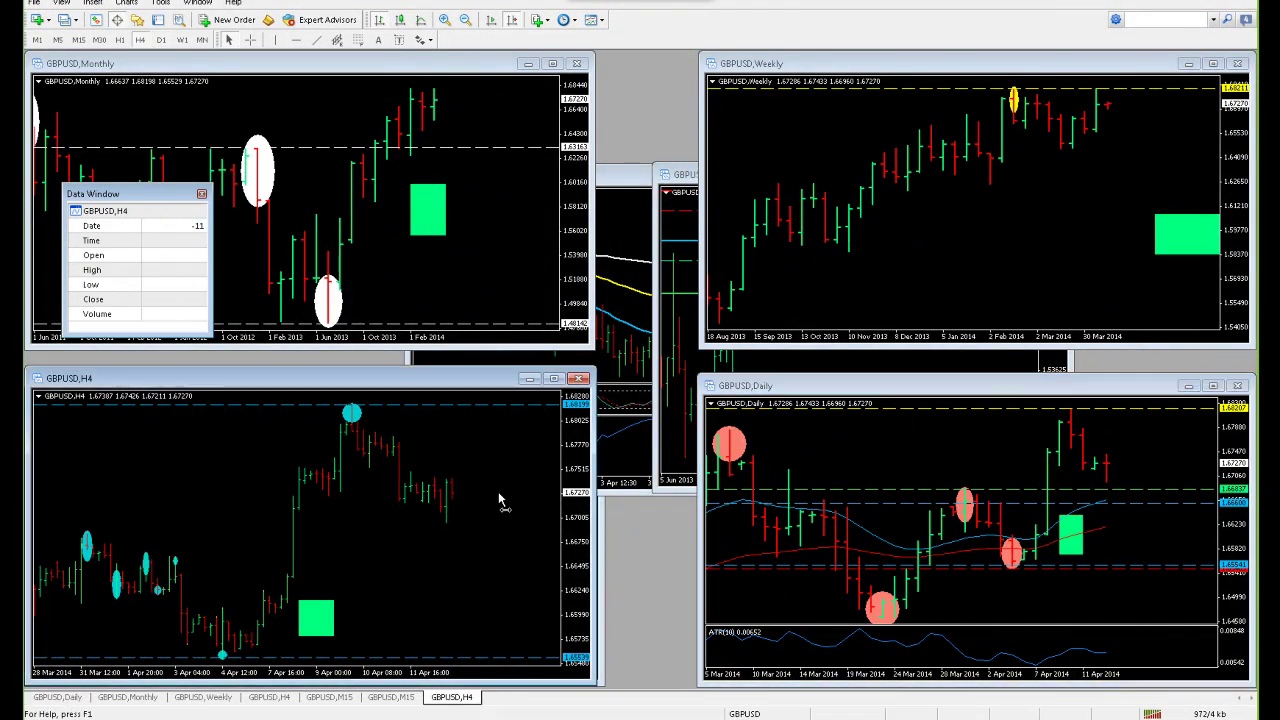
# Switch to the USDCHF charts, maximize the Daily chart, and lower a blue dashed level to about 0.87403
pyautogui.click(66, 20)
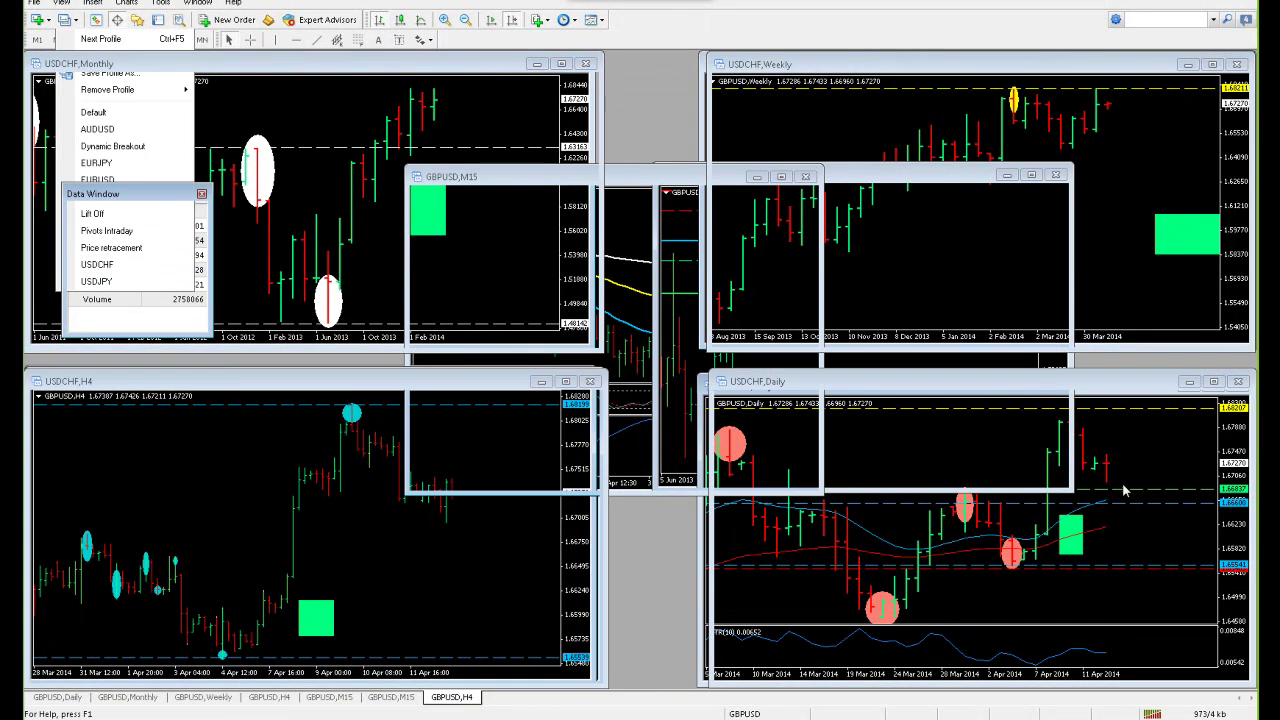
pyautogui.doubleClick(1078, 384)
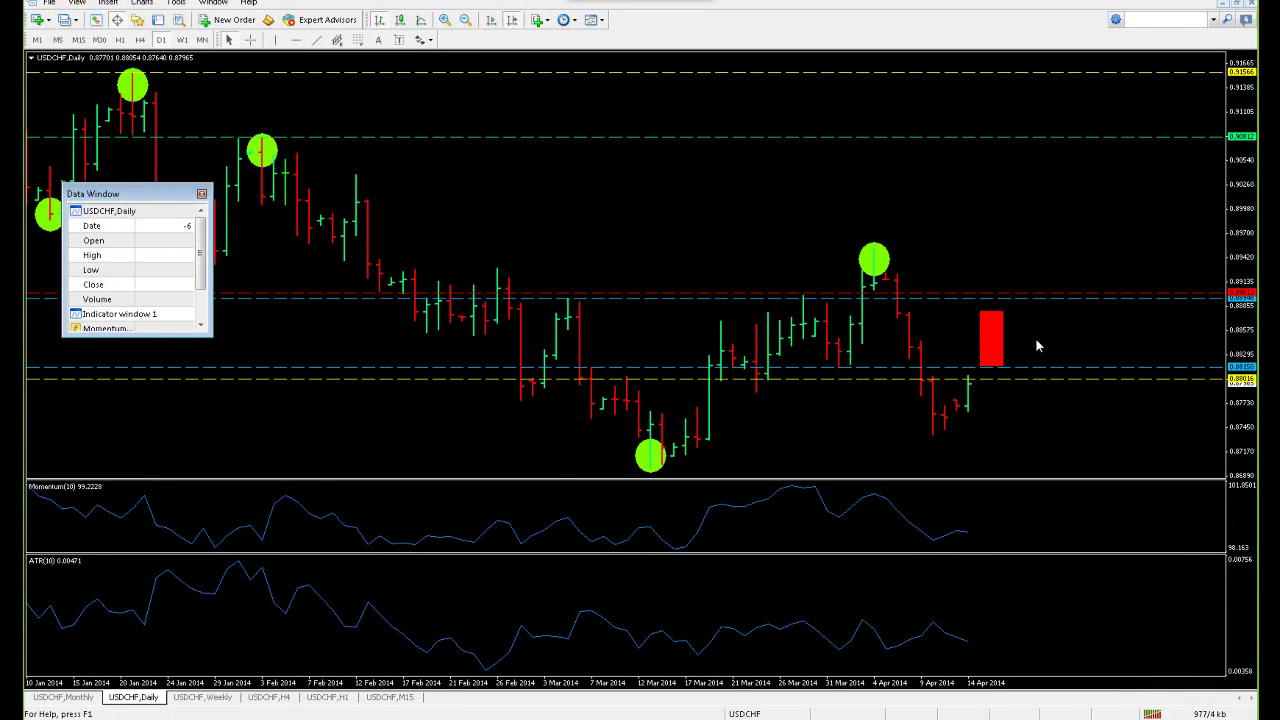
pyautogui.moveTo(1037, 367); pyautogui.dragTo(1037, 436)
# Raise the upper blue dashed level to about 0.895, nearer the April high
pyautogui.click(1237, 4)
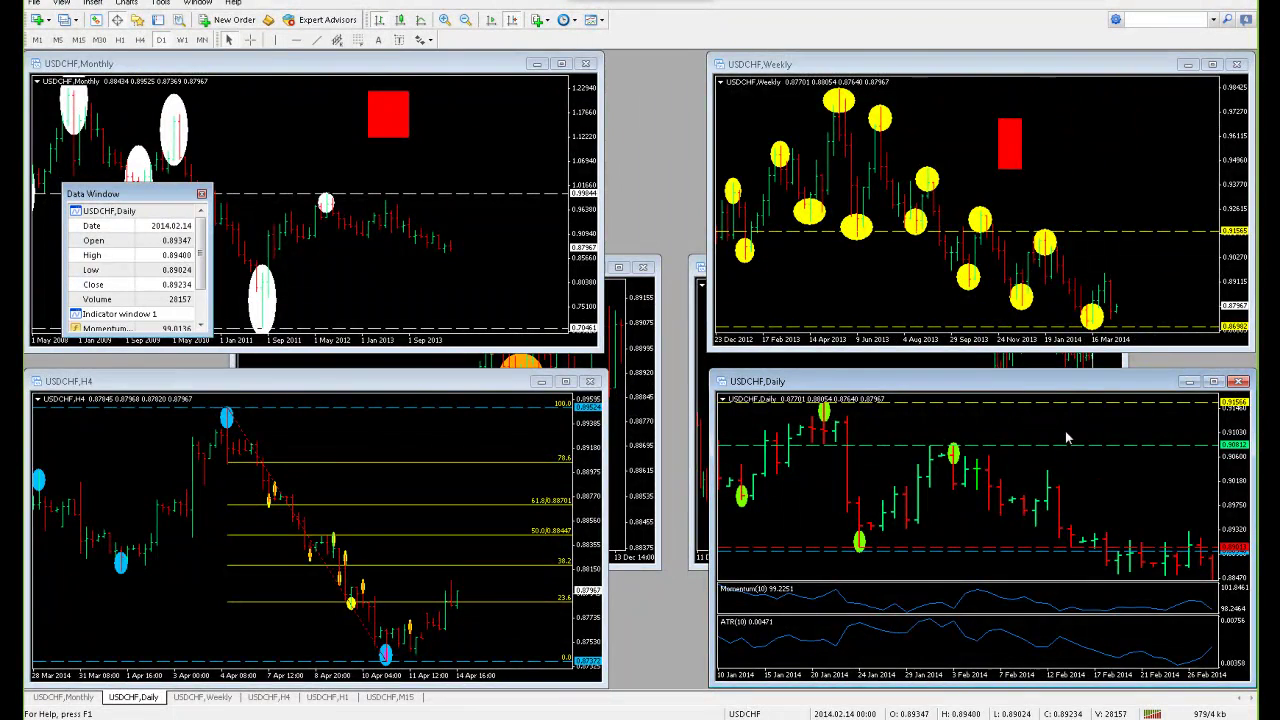
pyautogui.doubleClick(1030, 381)
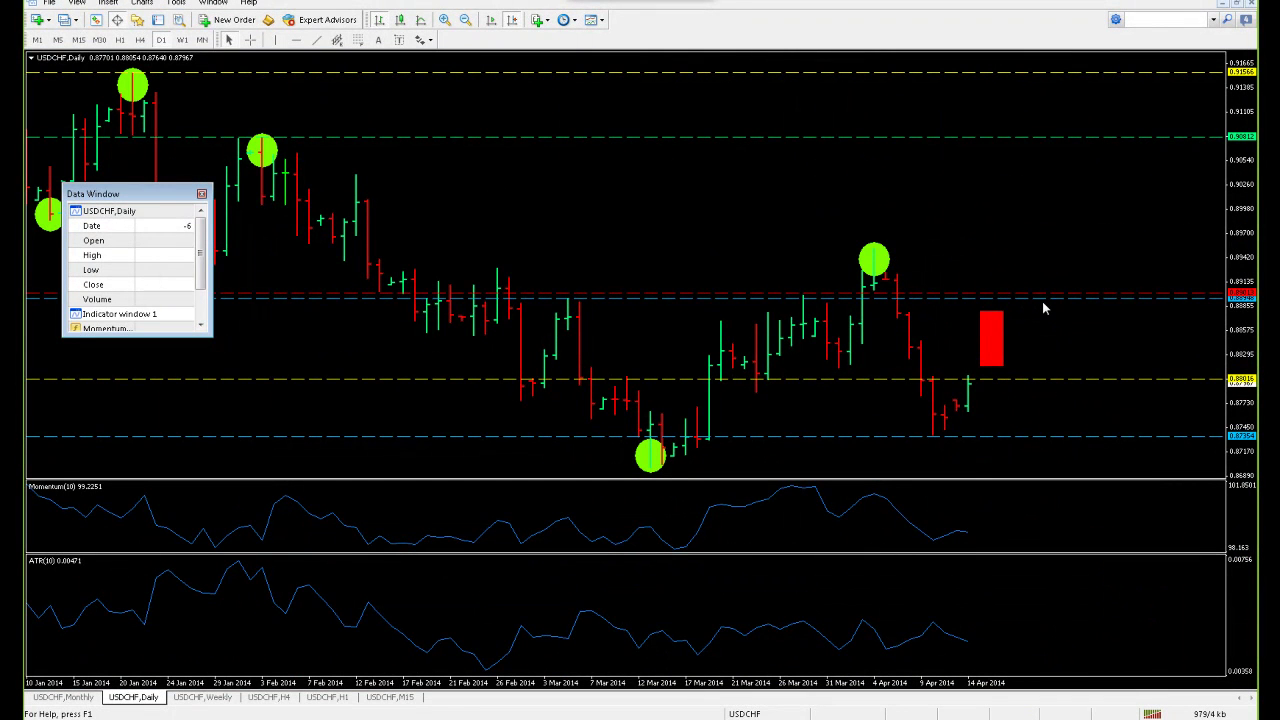
pyautogui.moveTo(1035, 301); pyautogui.dragTo(1038, 247)
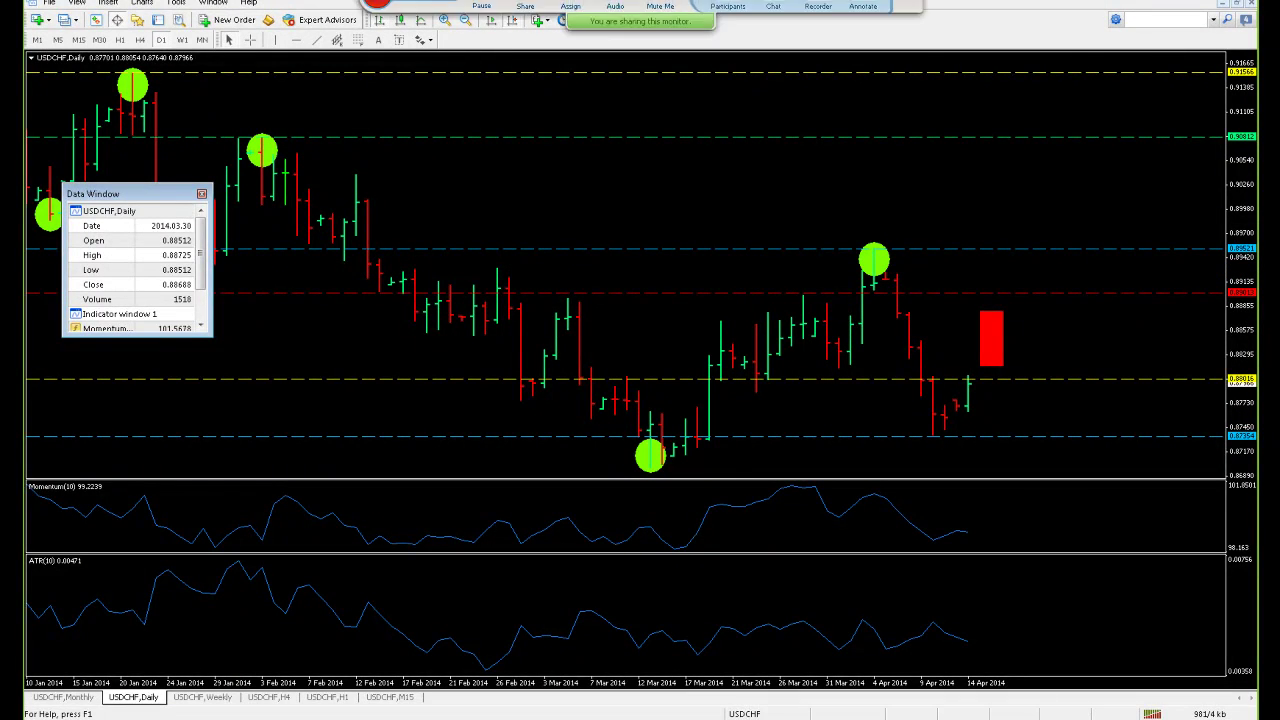
# Sketch and undo a green circle around the USDCHF daily lows, then restore the tiled charts
pyautogui.click(863, 7)
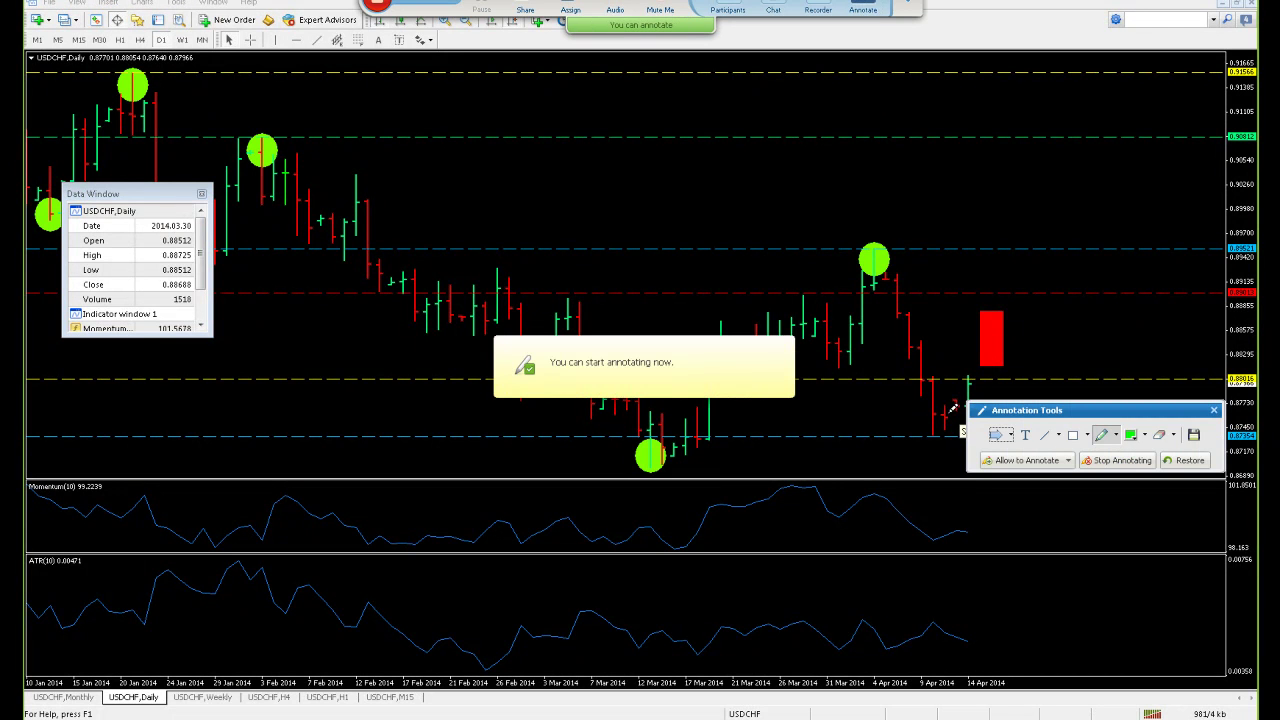
pyautogui.moveTo(937, 409)
pyautogui.mouseDown()
pyautogui.moveTo(943, 442)
pyautogui.moveTo(948, 410)
pyautogui.mouseUp()
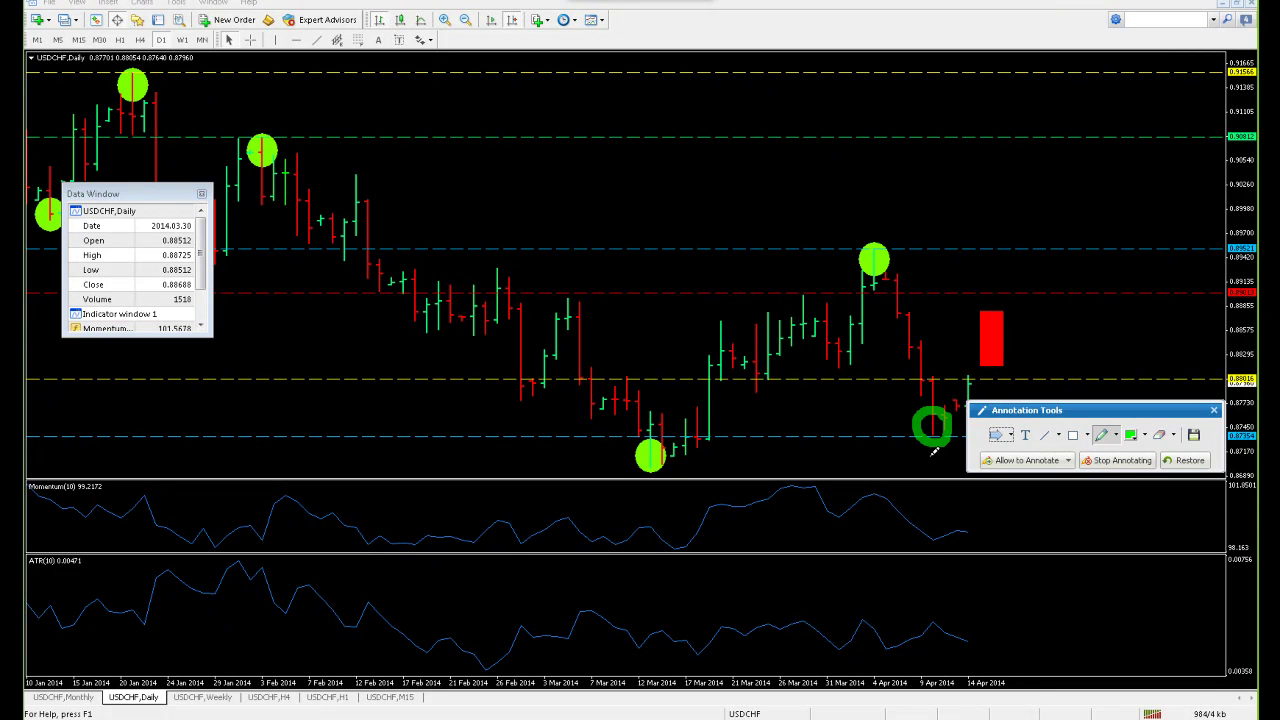
pyautogui.moveTo(1130, 418); pyautogui.dragTo(1056, 528)
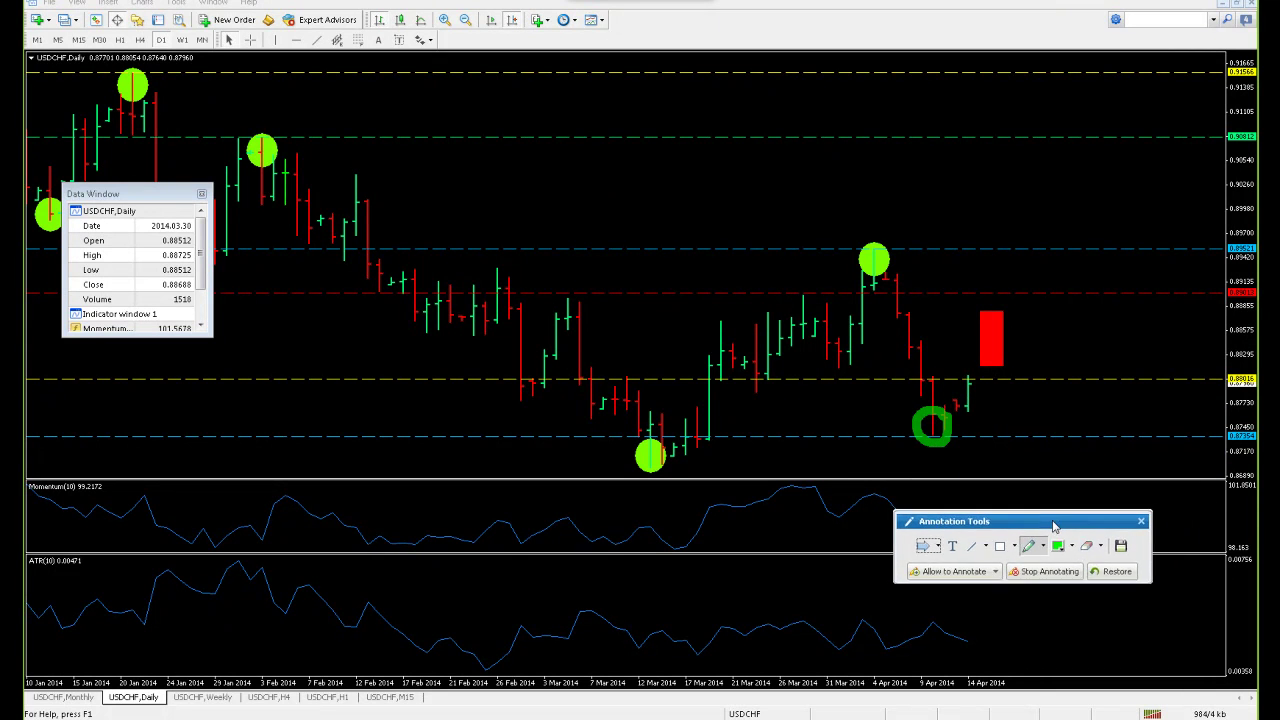
pyautogui.click(1140, 523)
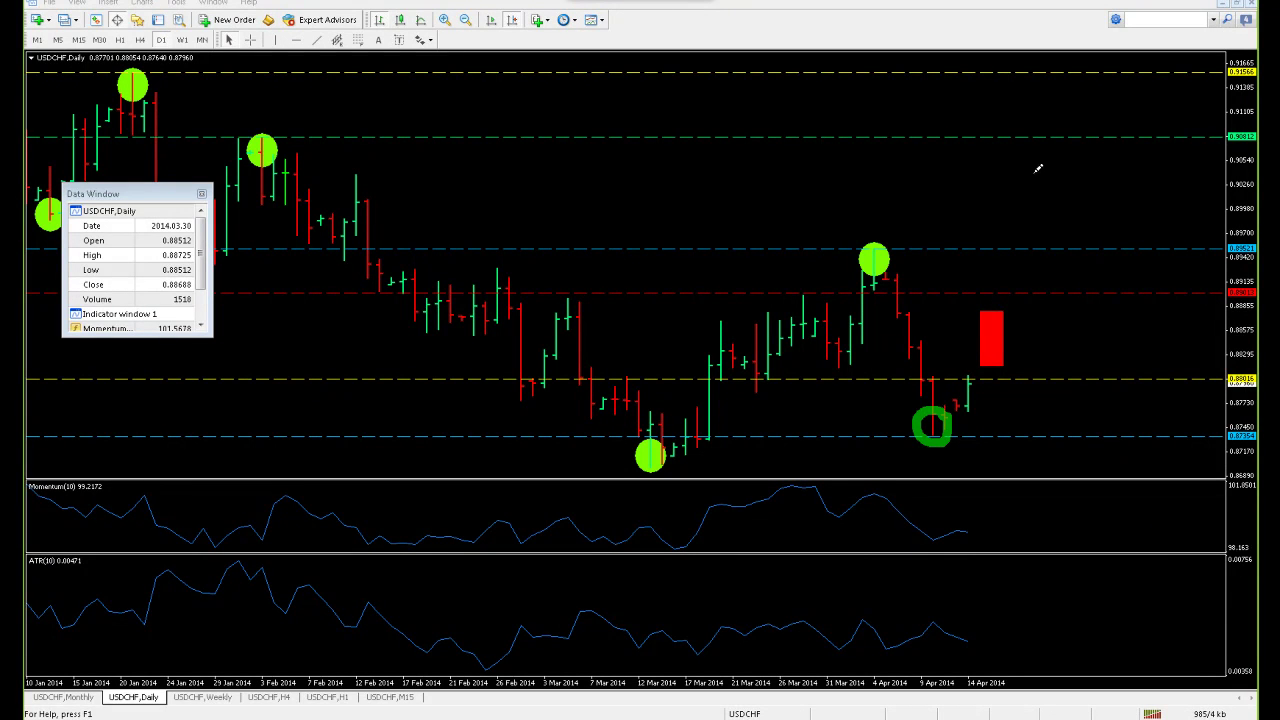
pyautogui.hotkey('ctrl', 'z')
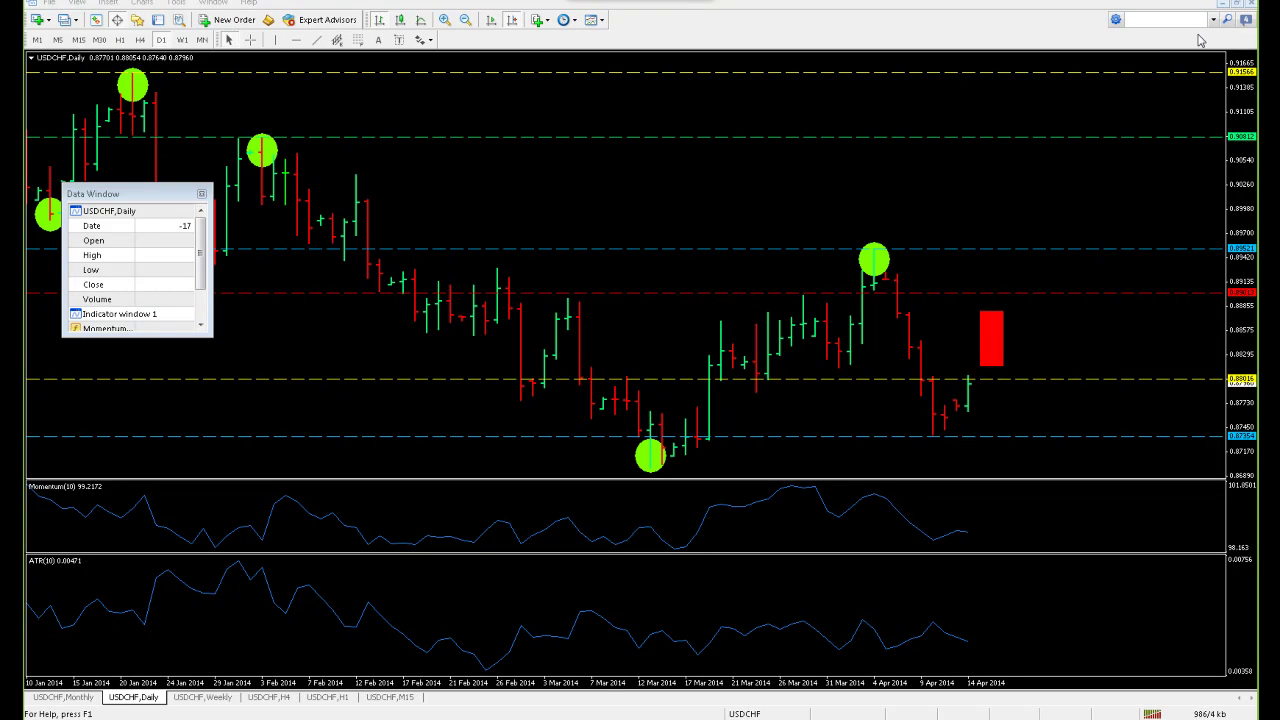
pyautogui.click(1238, 4)
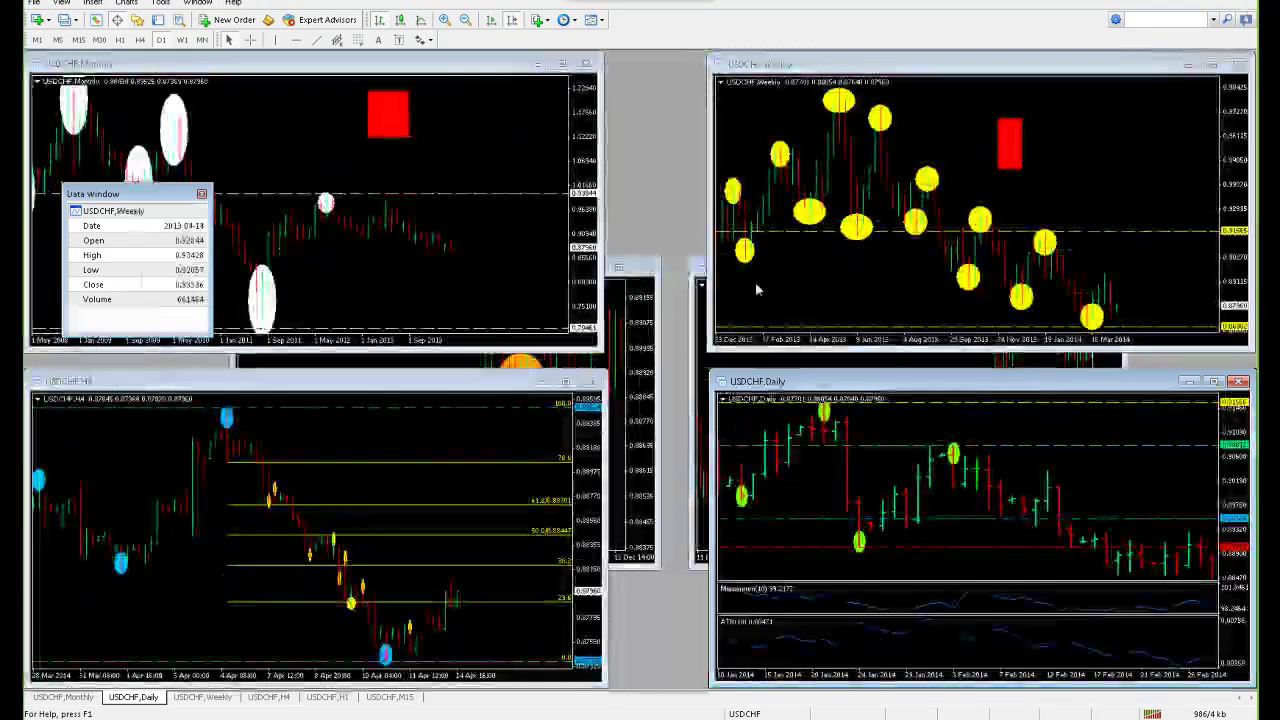
# Load the USDJPY chart profile and briefly view its Daily chart full size
pyautogui.click(63, 19)
pyautogui.click(96, 281)
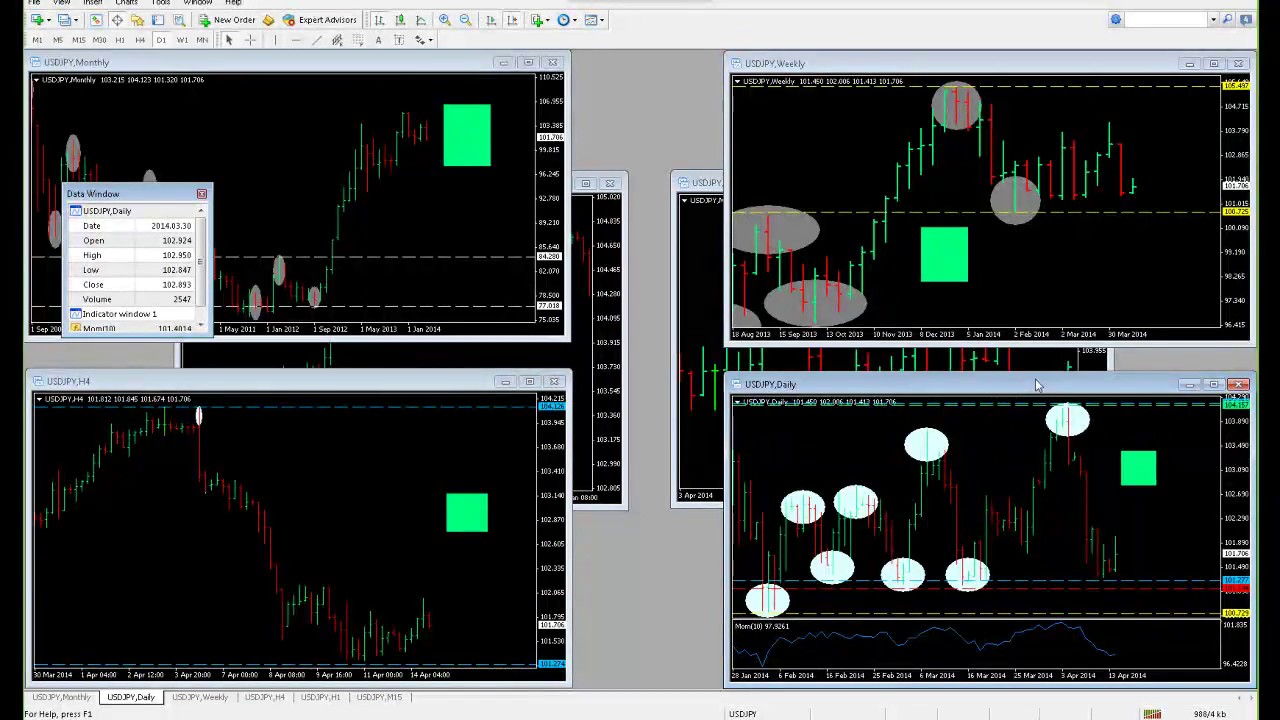
pyautogui.doubleClick(893, 384)
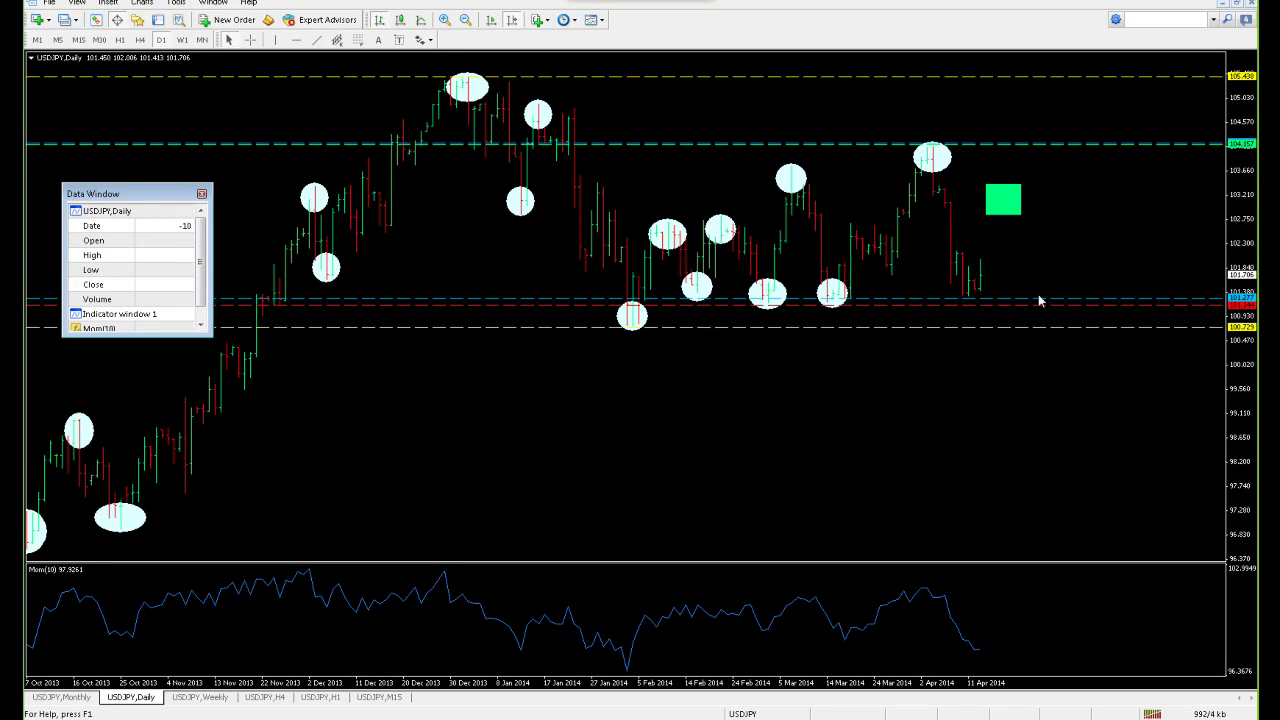
pyautogui.click(1238, 7)
# Activate the USDJPY Weekly, then Daily window, enlarging the Daily chart and restoring the tiles
pyautogui.click(1096, 256)
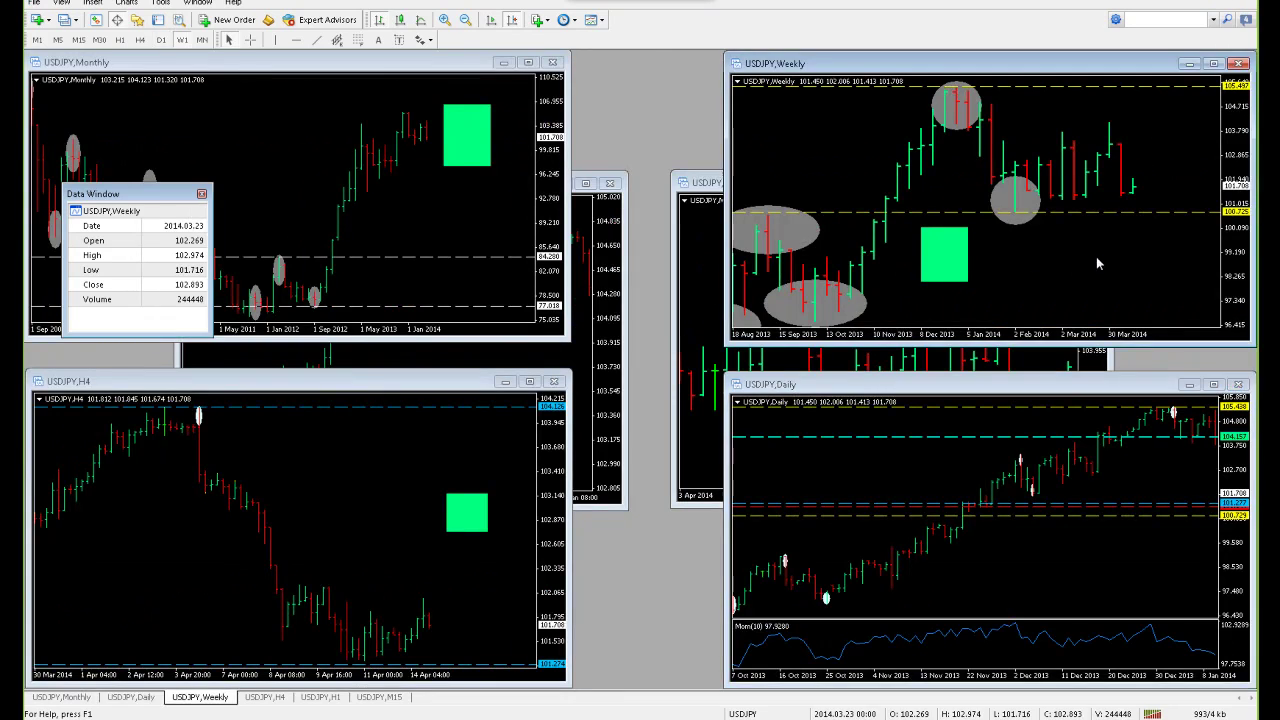
pyautogui.click(1142, 452)
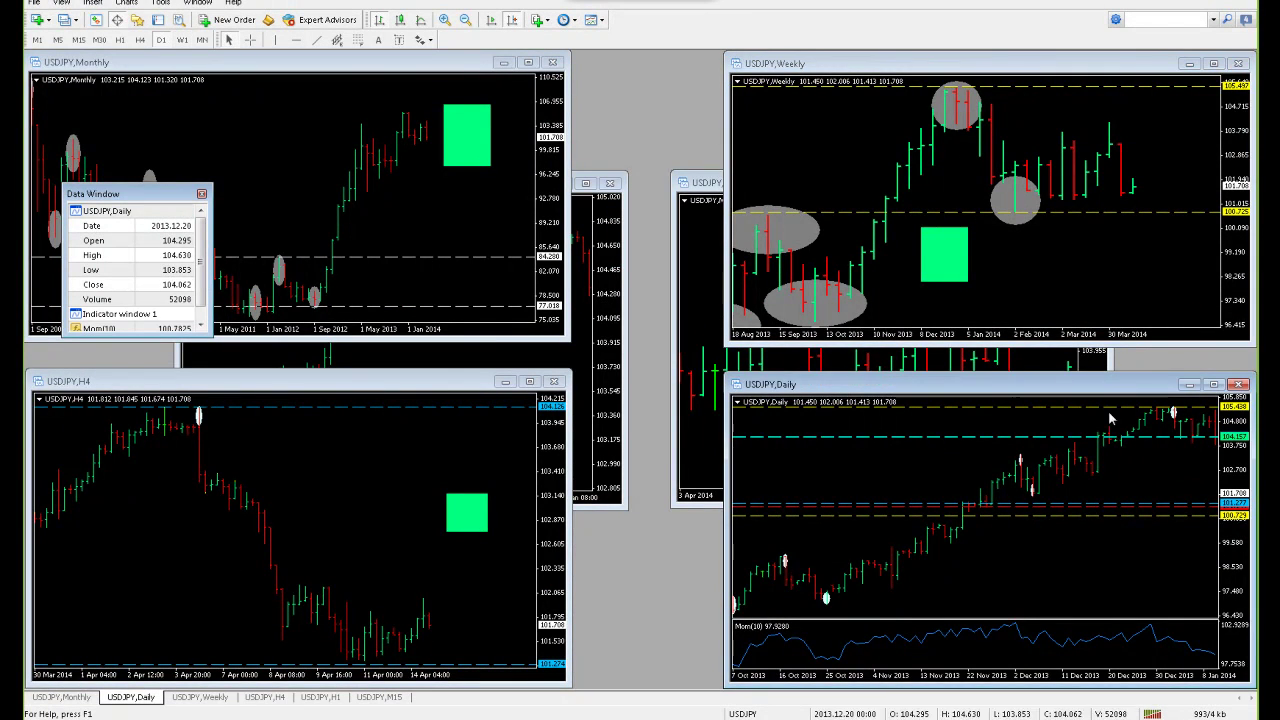
pyautogui.doubleClick(1130, 390)
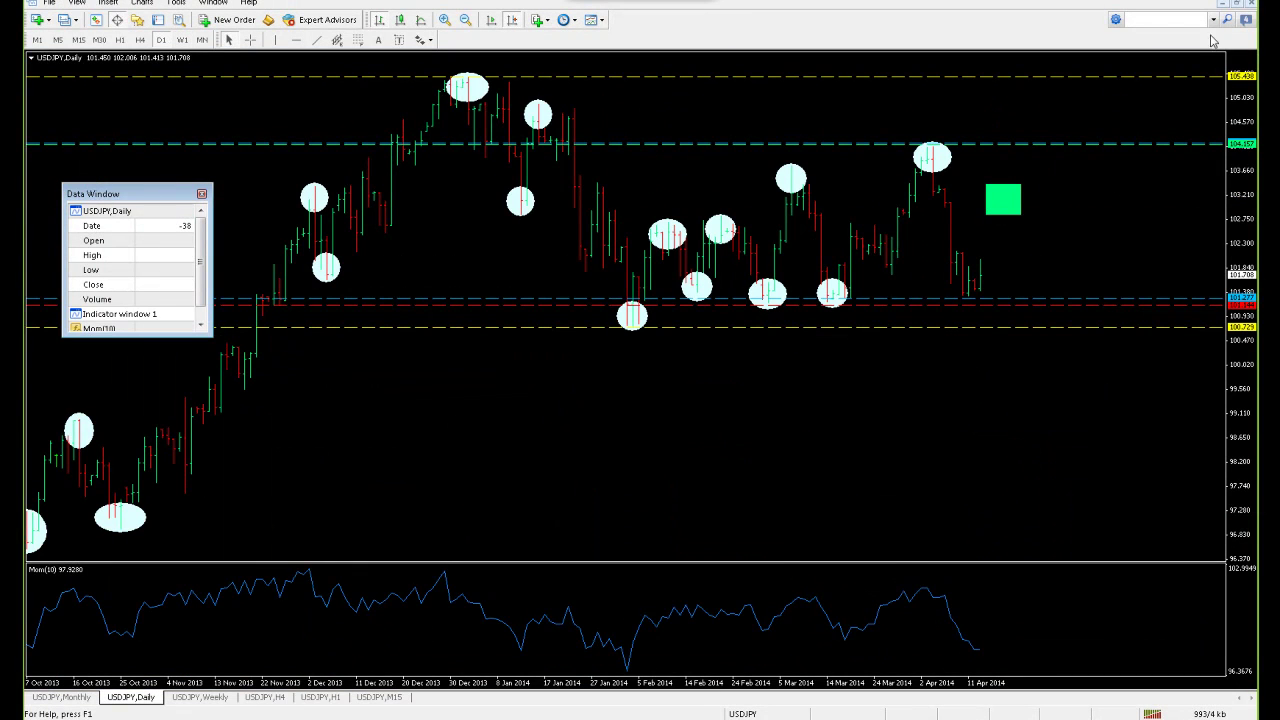
pyautogui.click(1239, 5)
# Scroll the USDJPY Daily chart to January–April 2014, then switch to the Master the Markets slide
pyautogui.scroll(-10, 887, 517)
pyautogui.scroll(1, 887, 517)
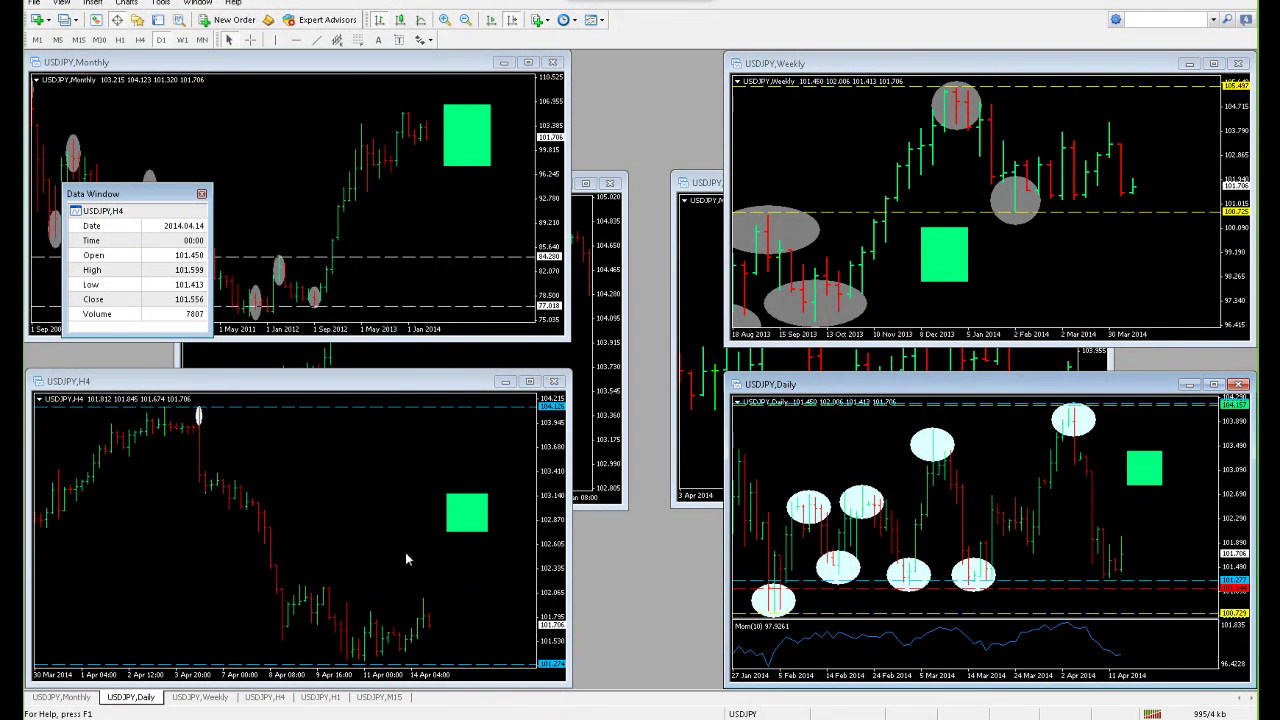
pyautogui.moveTo(360, 718)
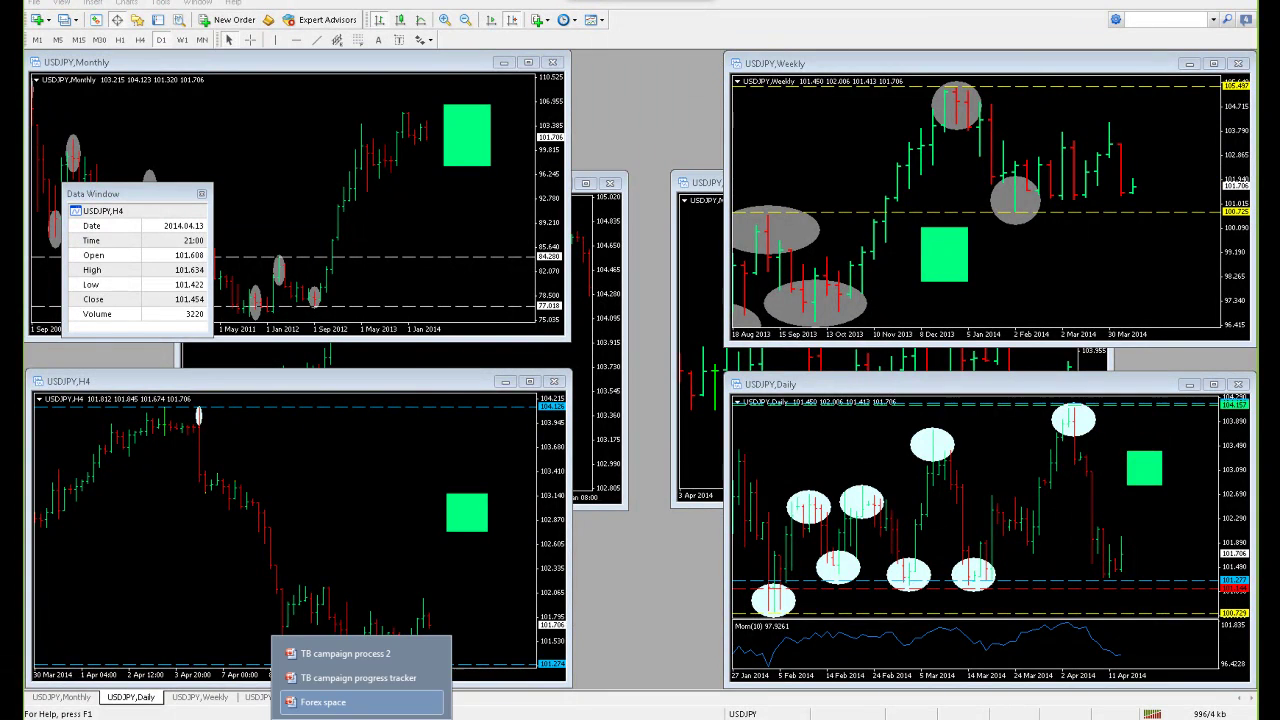
pyautogui.click(363, 705)
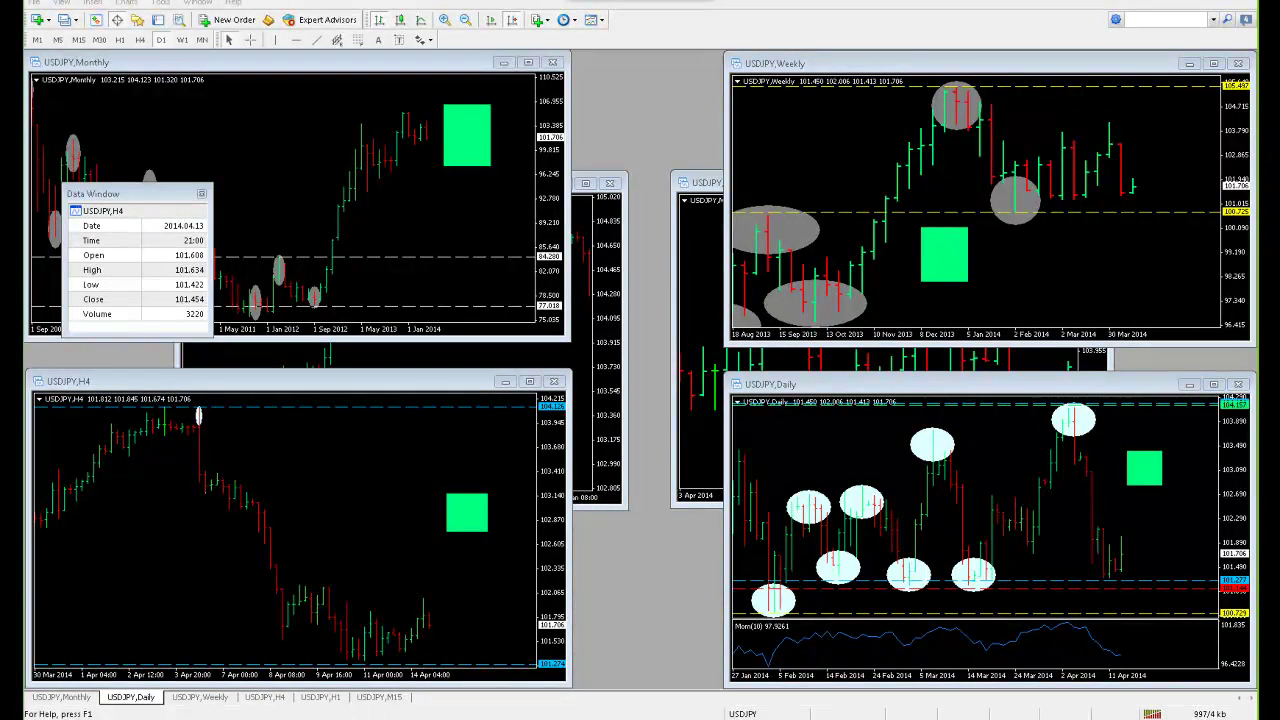
pyautogui.moveTo(360, 718)
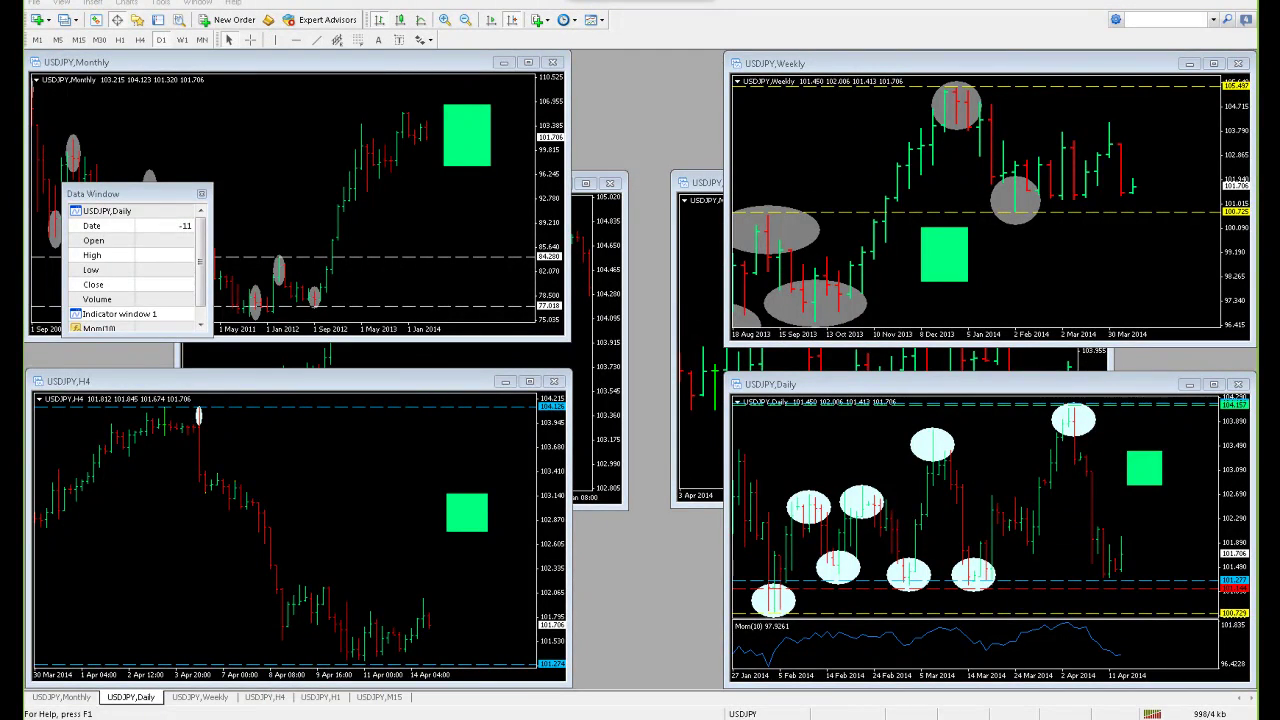
pyautogui.hotkey('alt', 'Tab')
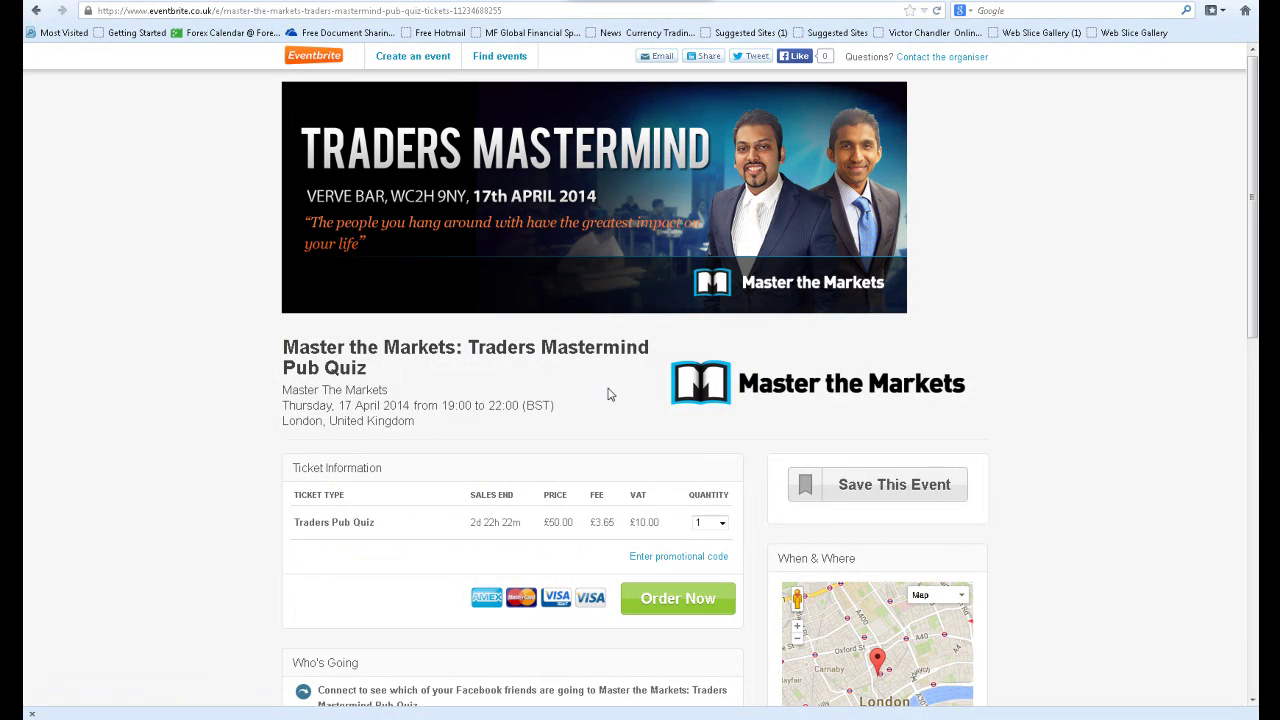
# Reveal the promotional code field under the Pub Quiz ticket, enter the discount code, and apply it
pyautogui.scroll(-2, 608, 395)
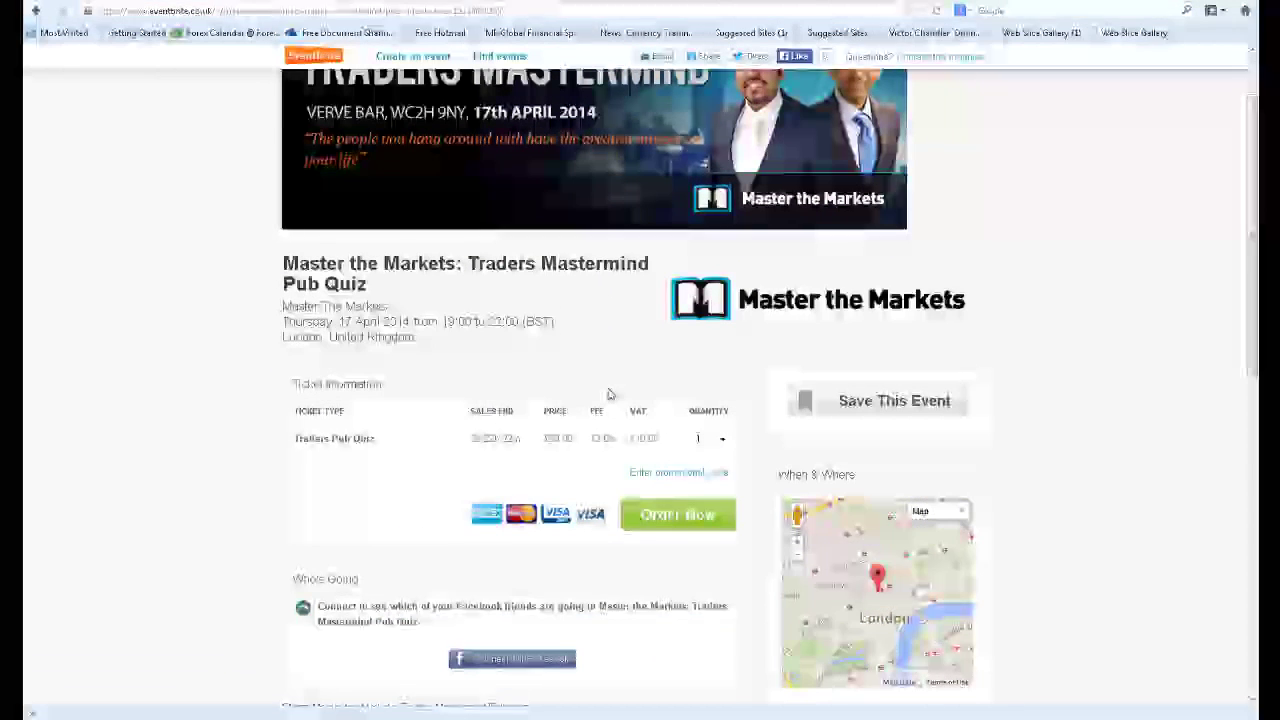
pyautogui.click(686, 482)
pyautogui.click(604, 476)
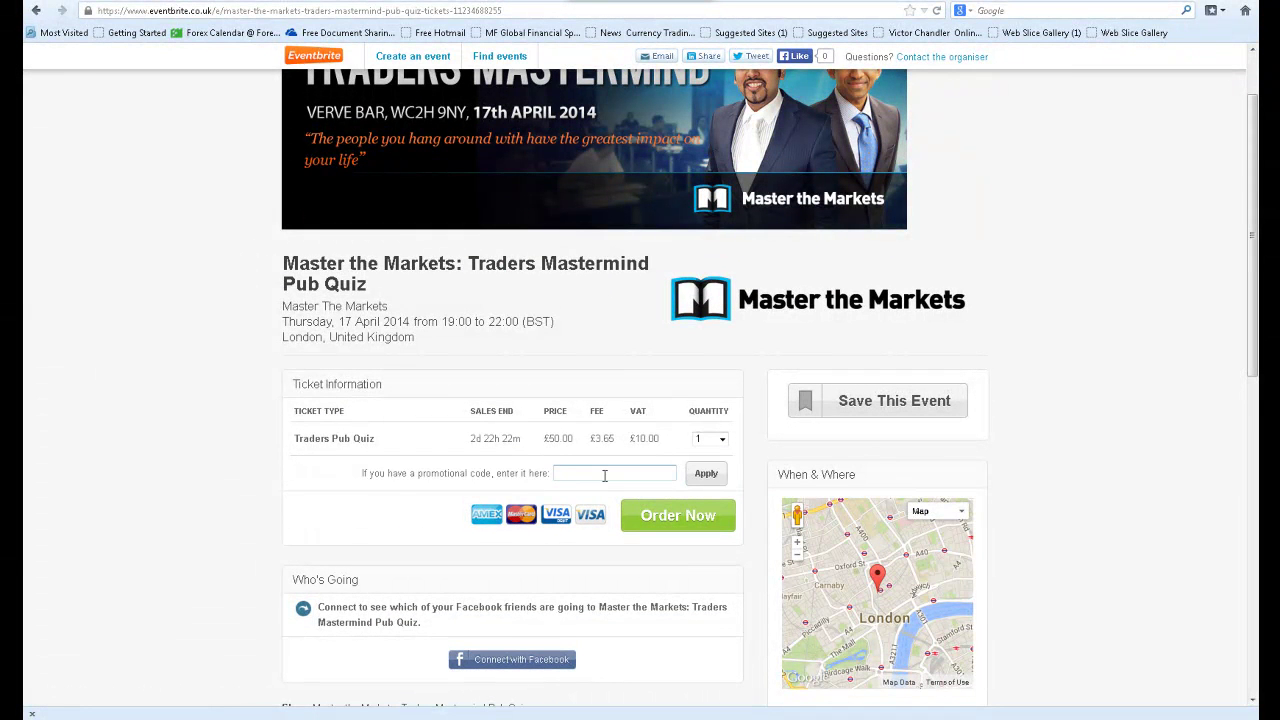
pyautogui.write('mtmpqfxs')
pyautogui.click(706, 475)
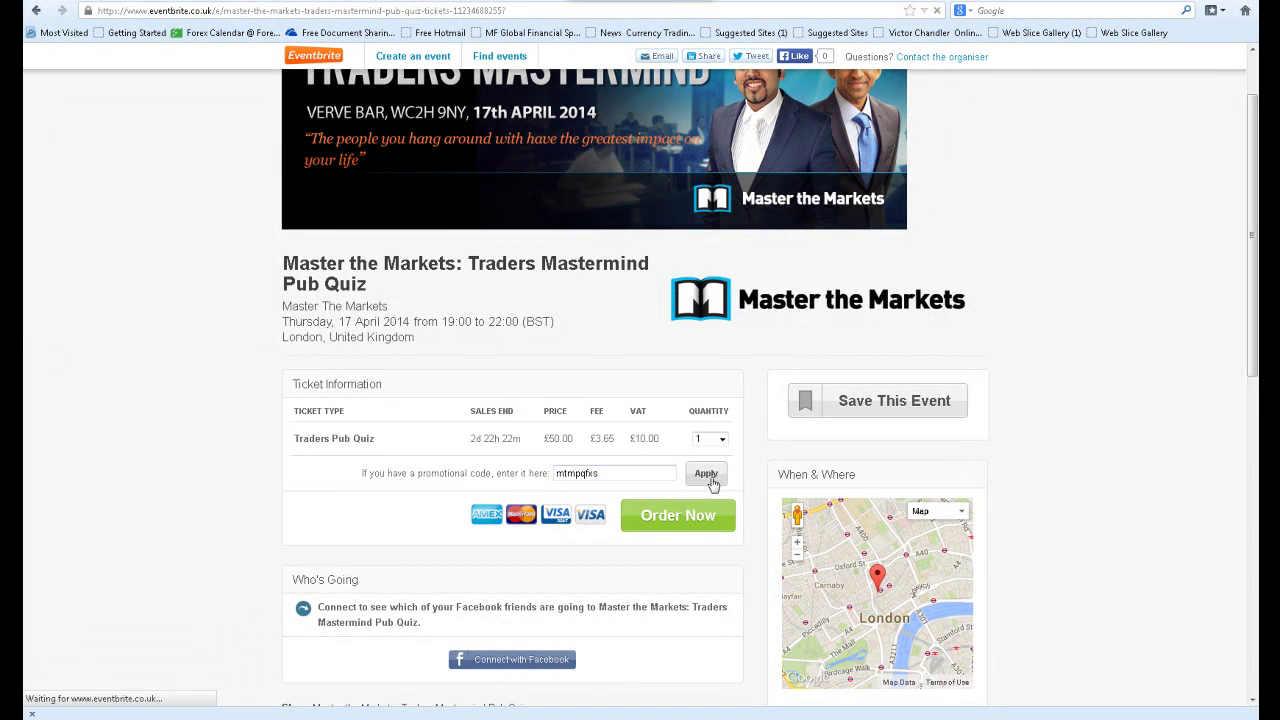